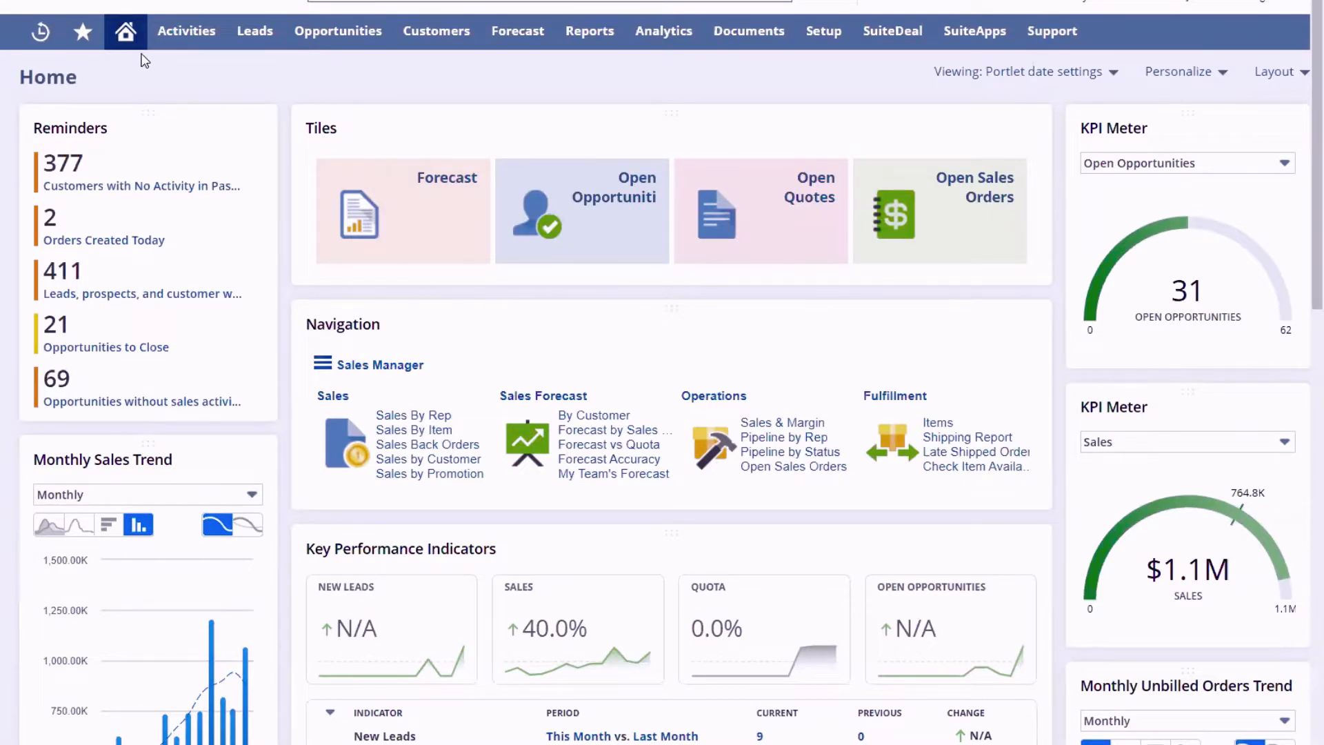
Open the Smith Supplies Corp. customer record and view its Customer360 information.
{"action": "left_click", "coordinate": [40, 31]}
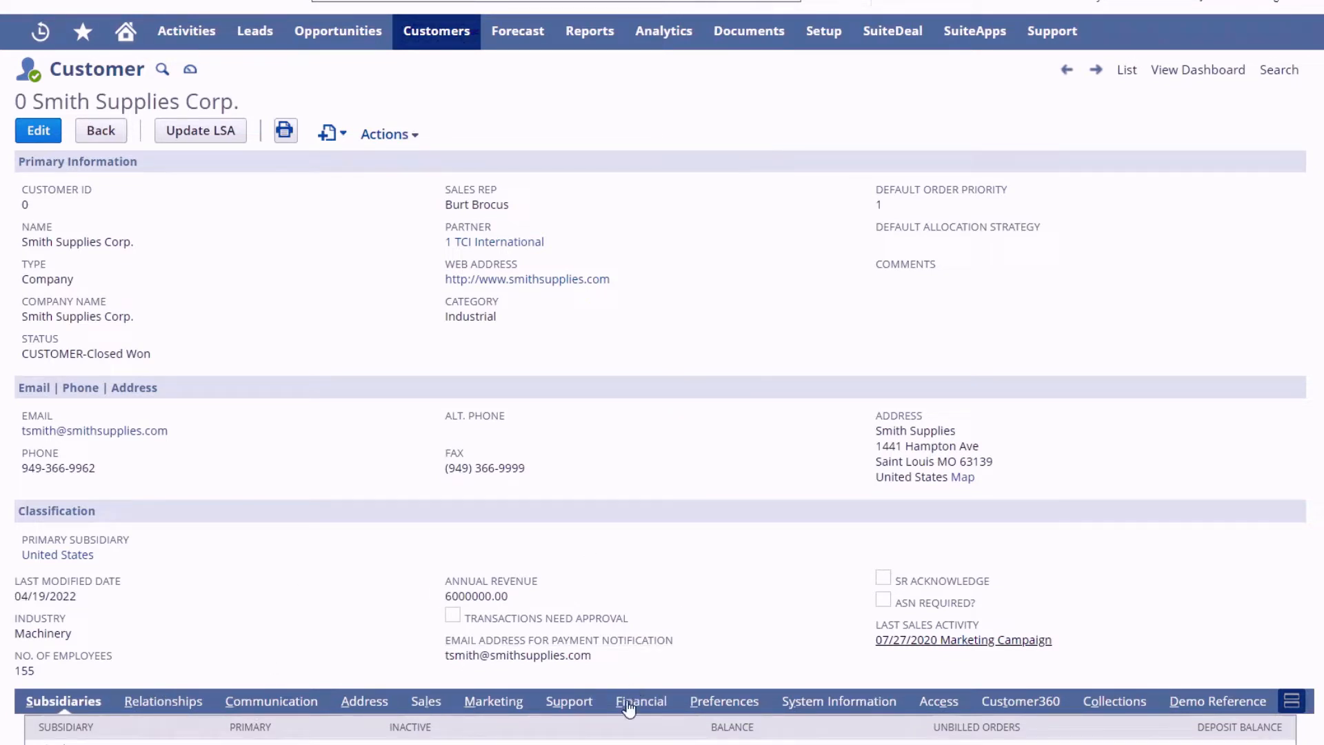
{"action": "left_click", "coordinate": [1038, 704]}
{"action": "scroll", "coordinate": [252, 742], "scroll_direction": "down", "scroll_amount": 1}
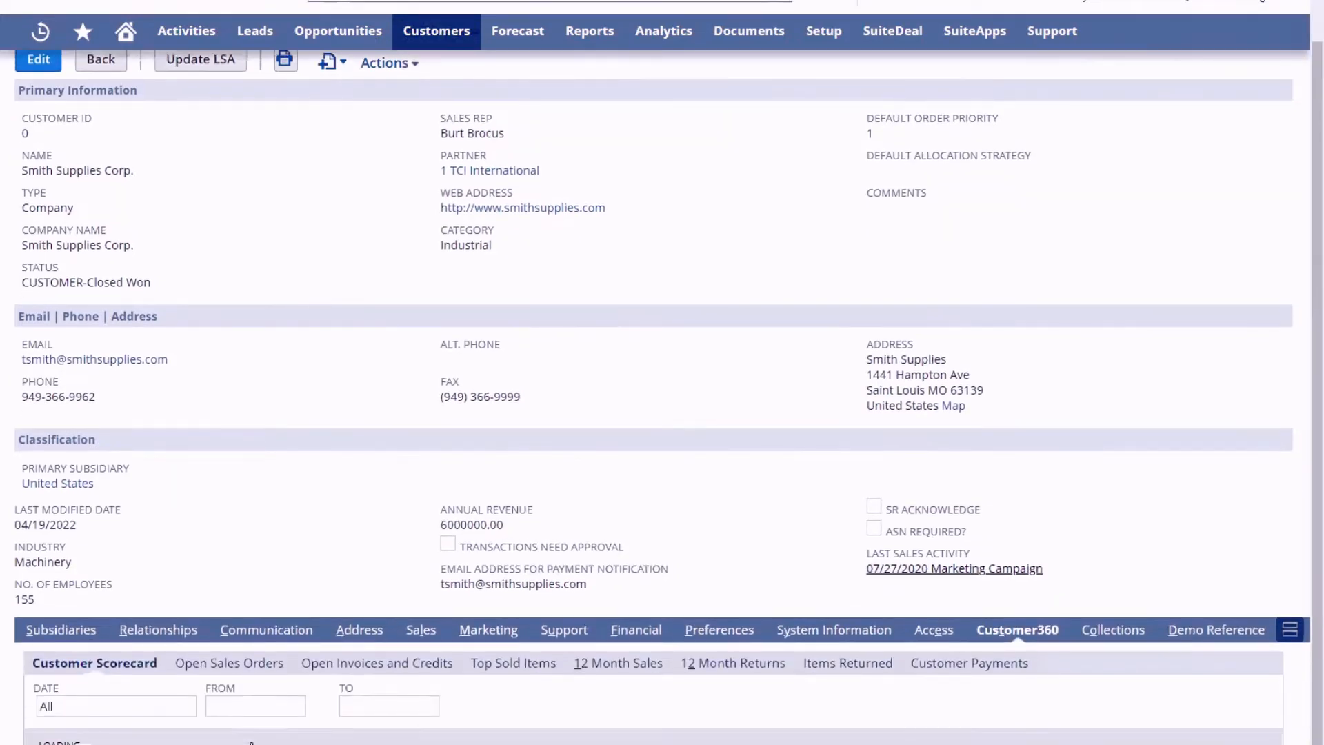
{"action": "scroll", "coordinate": [840, 624], "scroll_direction": "up", "scroll_amount": 1}
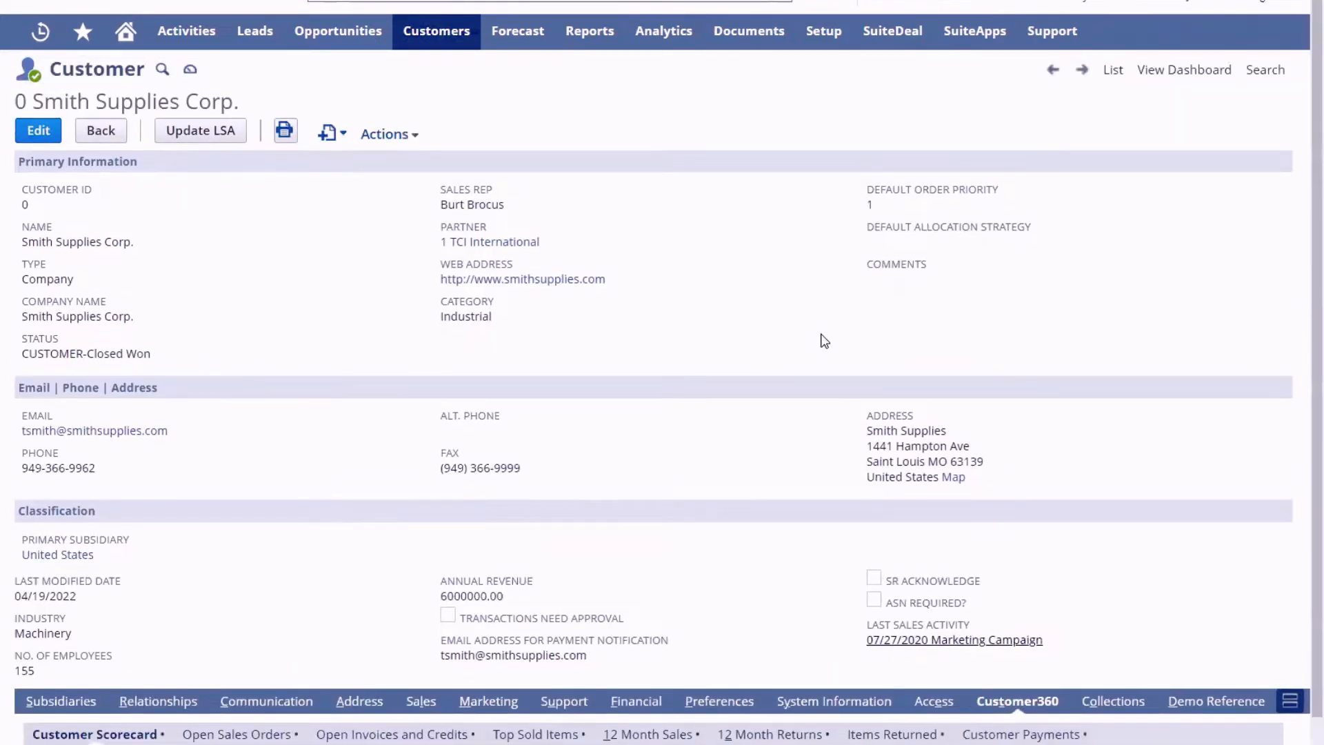
{"action": "left_click_drag", "start_coordinate": [51, 67], "coordinate": [142, 73]}
{"action": "left_click", "coordinate": [139, 73]}
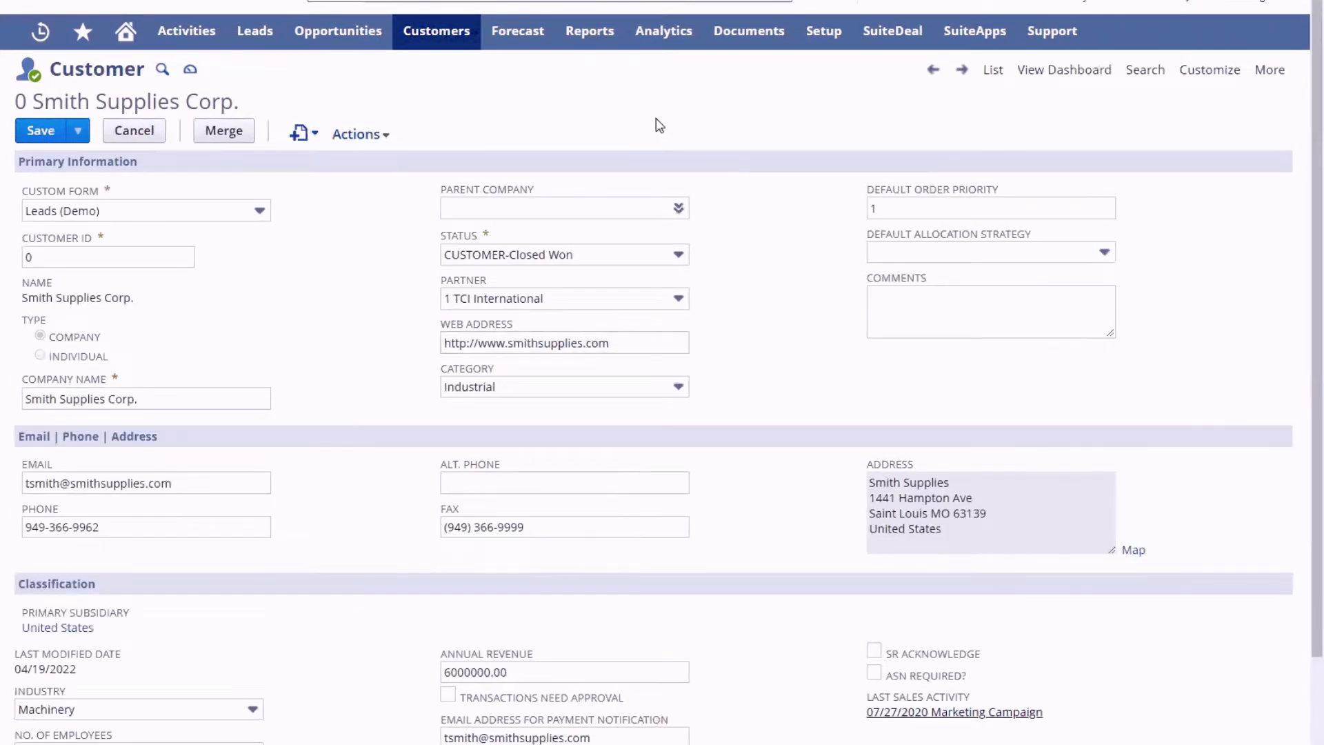
Start a new custom entity field from the customer form, labelled "Self Pick-up", with the type Check Box.
{"action": "mouse_move", "coordinate": [1214, 79]}
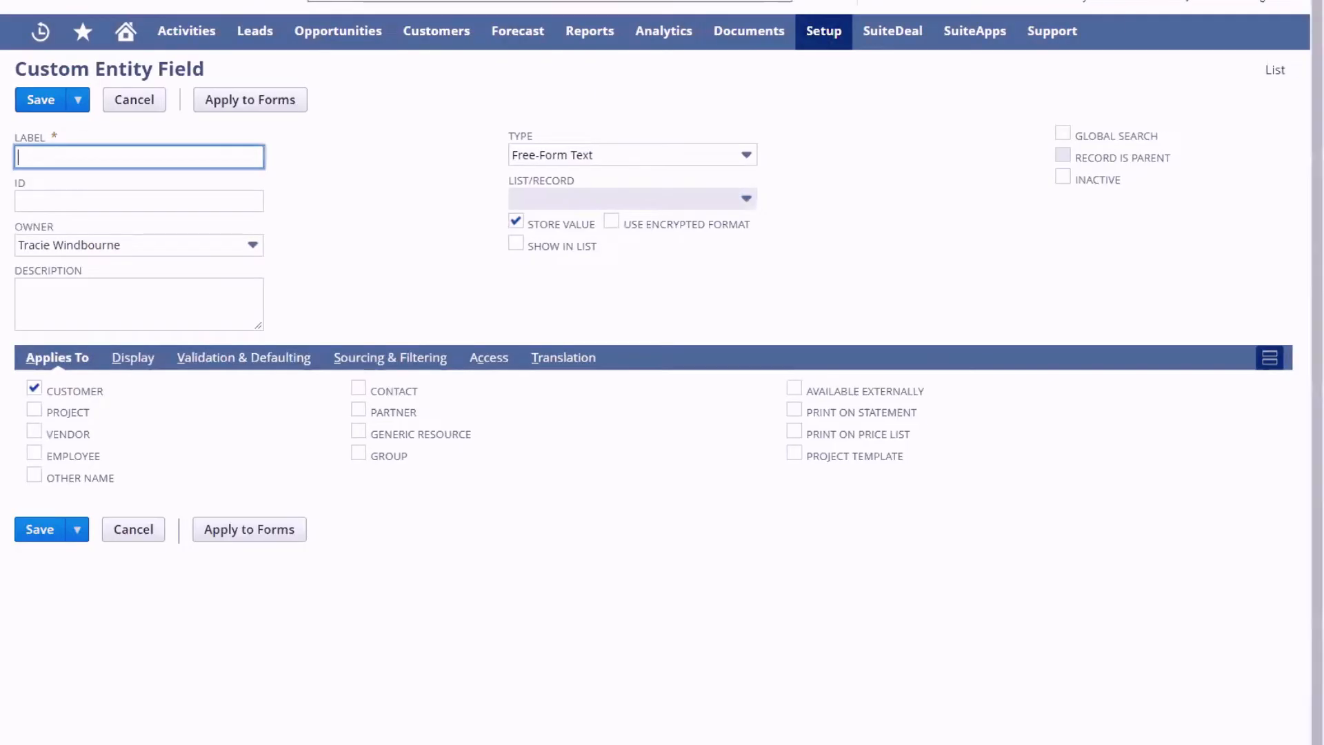
{"action": "type", "text": "Self Pick-up"}
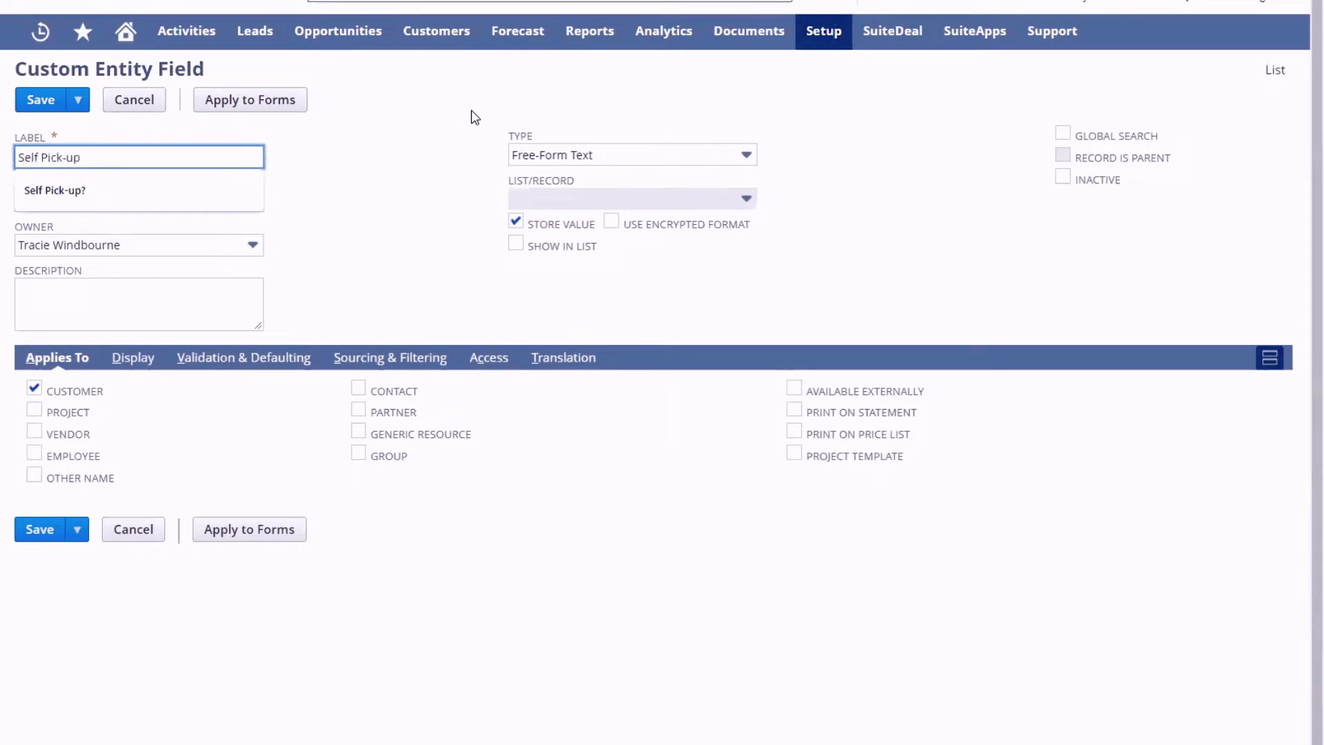
{"action": "left_click", "coordinate": [416, 159]}
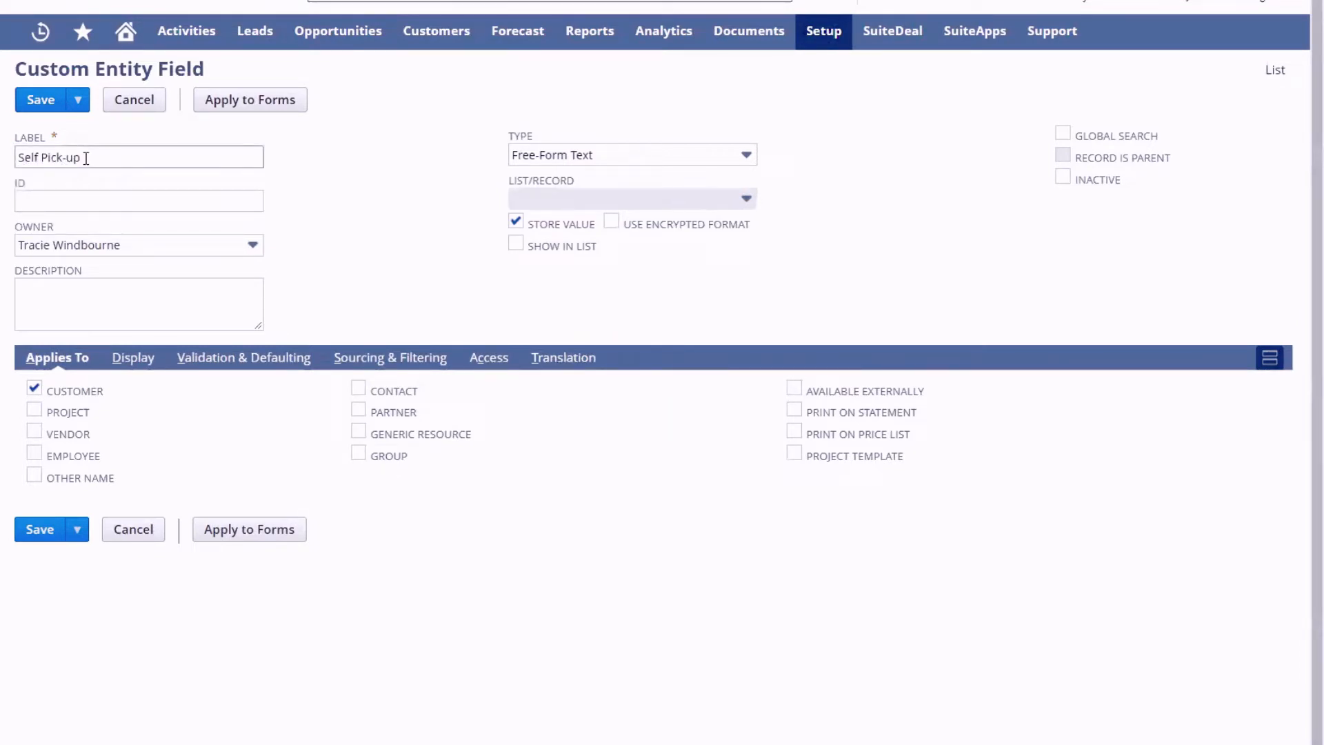
{"action": "left_click", "coordinate": [575, 154]}
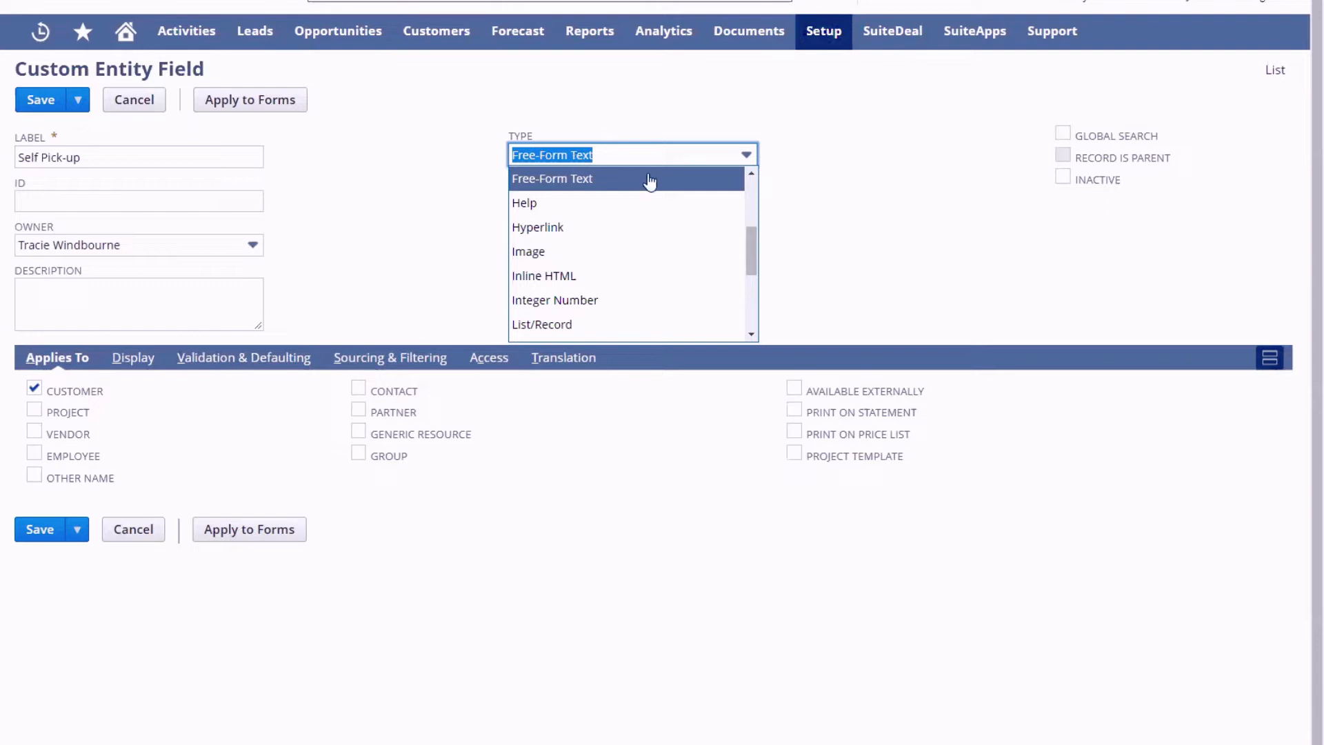
{"action": "scroll", "coordinate": [647, 181], "scroll_direction": "down", "scroll_amount": 3}
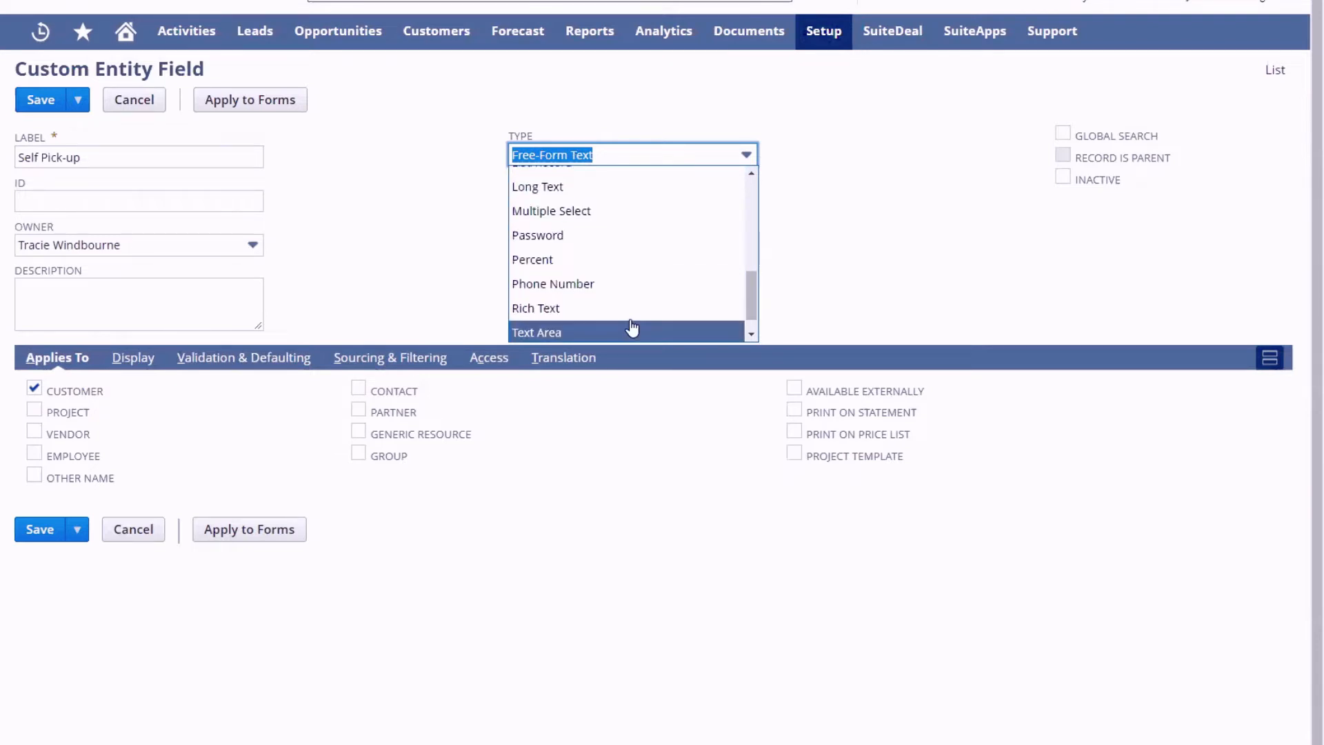
{"action": "scroll", "coordinate": [629, 325], "scroll_direction": "up", "scroll_amount": 1}
{"action": "scroll", "coordinate": [622, 267], "scroll_direction": "up", "scroll_amount": 3}
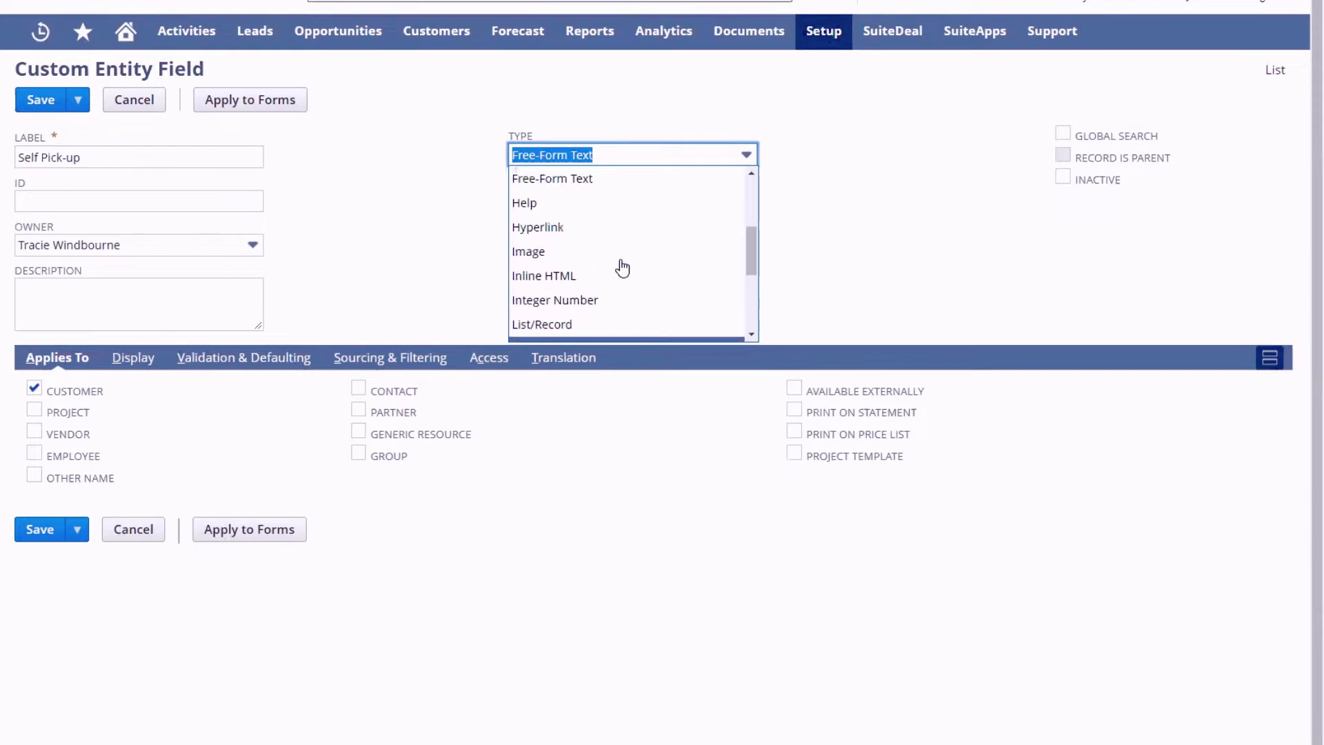
{"action": "scroll", "coordinate": [669, 257], "scroll_direction": "up", "scroll_amount": 2}
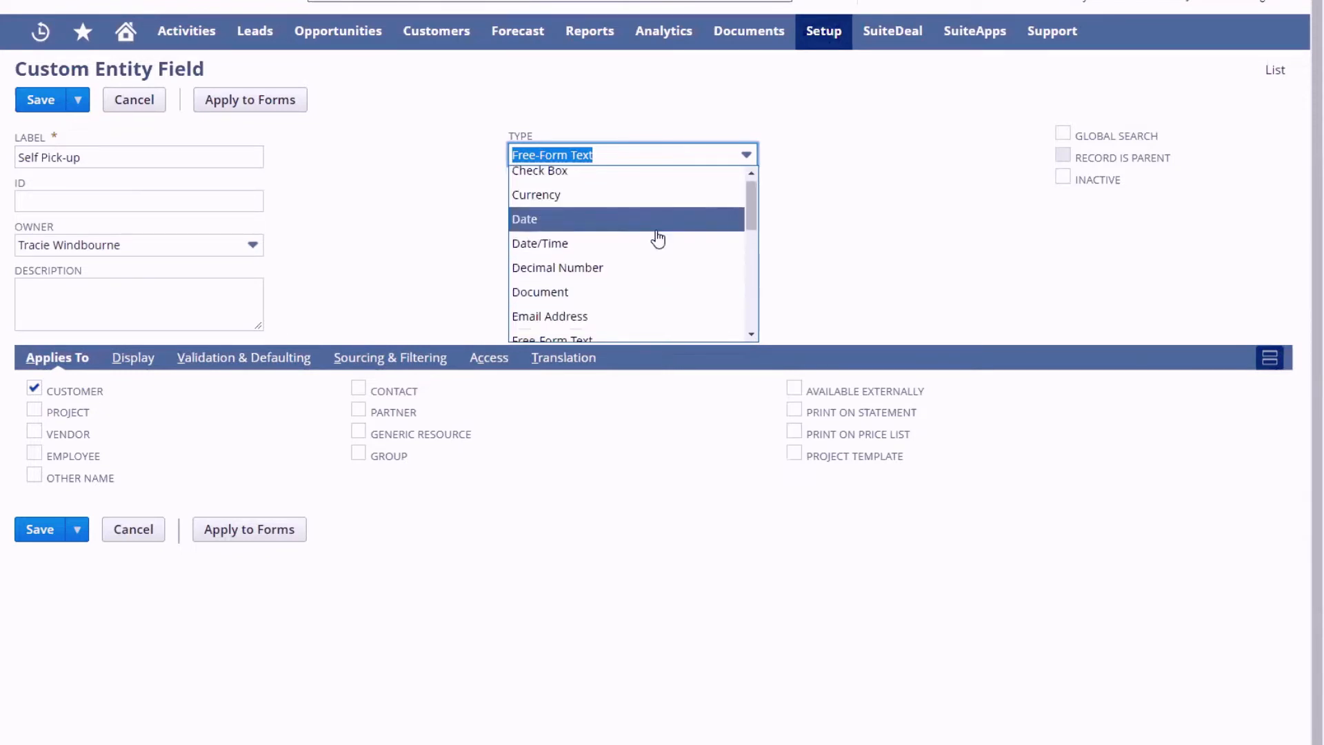
{"action": "left_click", "coordinate": [635, 178]}
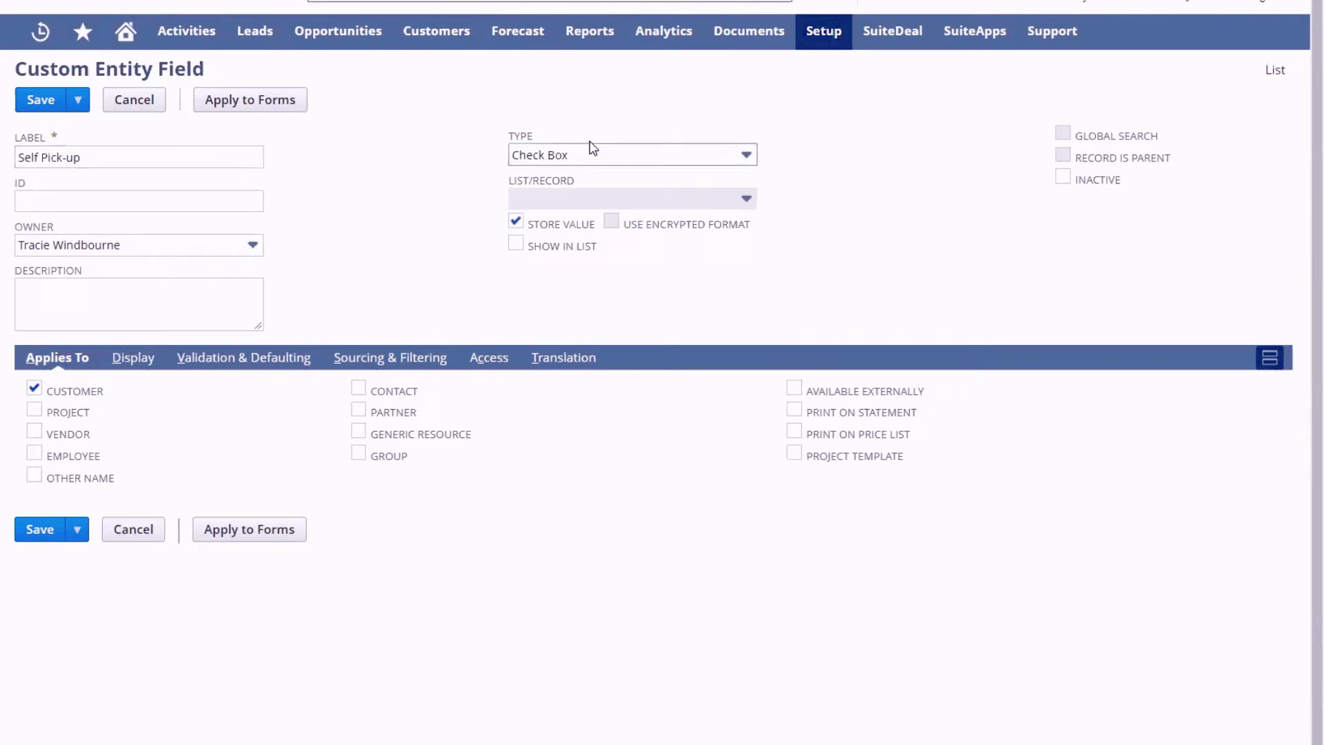
Assign the Self Pick-up field to the Main subtab and review the record types it applies to.
{"action": "left_click", "coordinate": [126, 364]}
{"action": "left_click", "coordinate": [149, 455]}
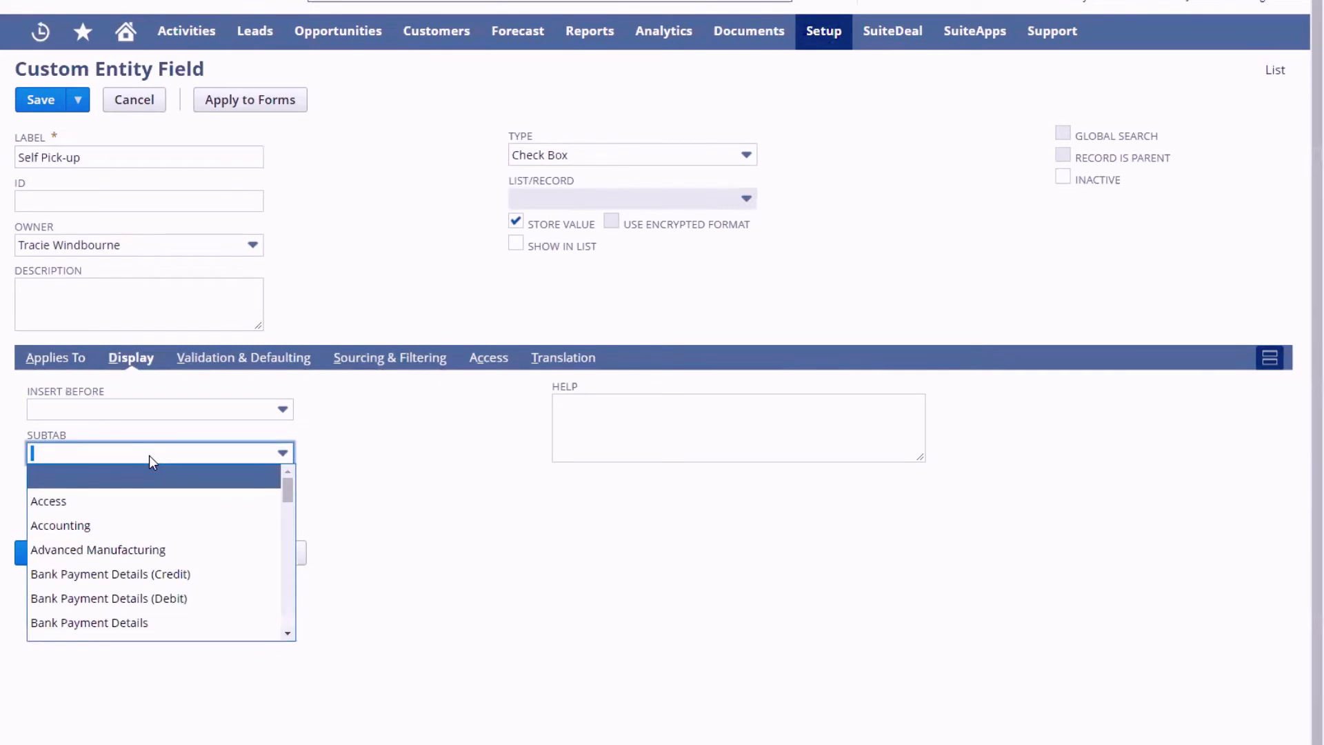
{"action": "type", "text": "Main"}
{"action": "key", "text": "Tab"}
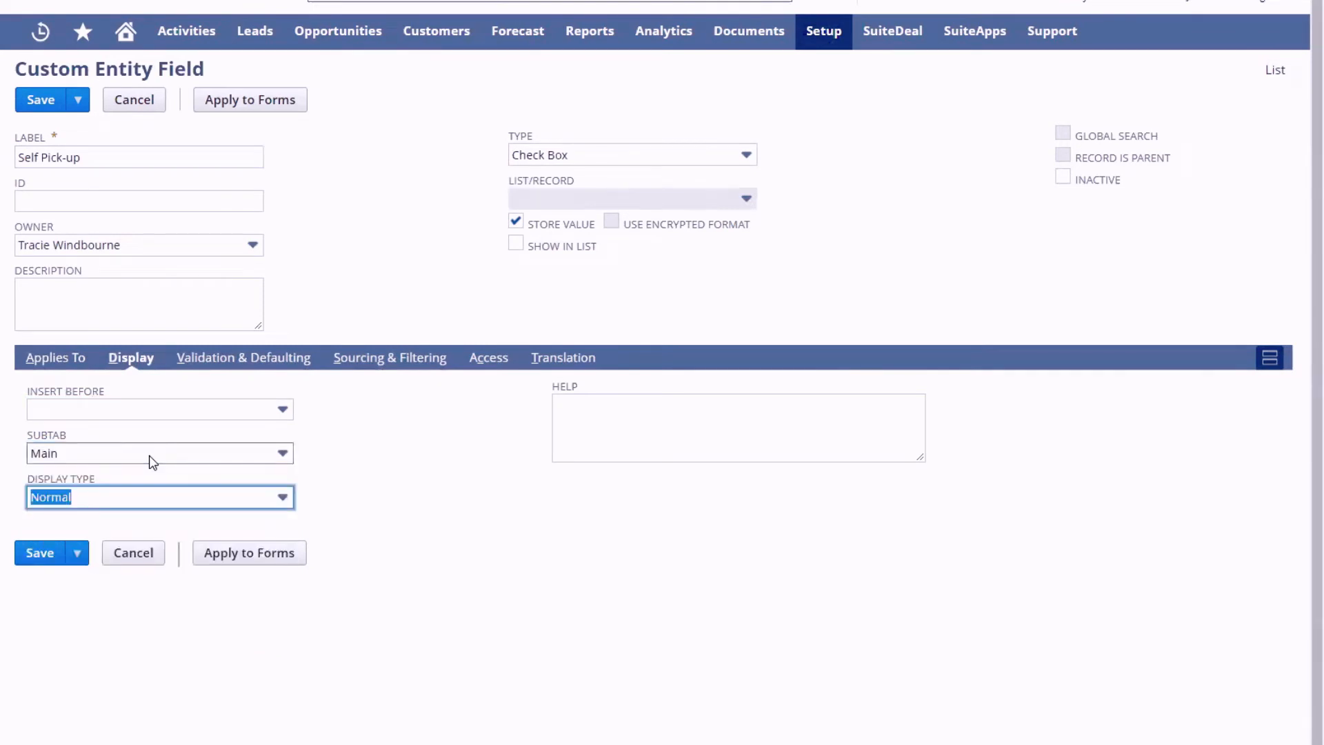
{"action": "left_click", "coordinate": [65, 360]}
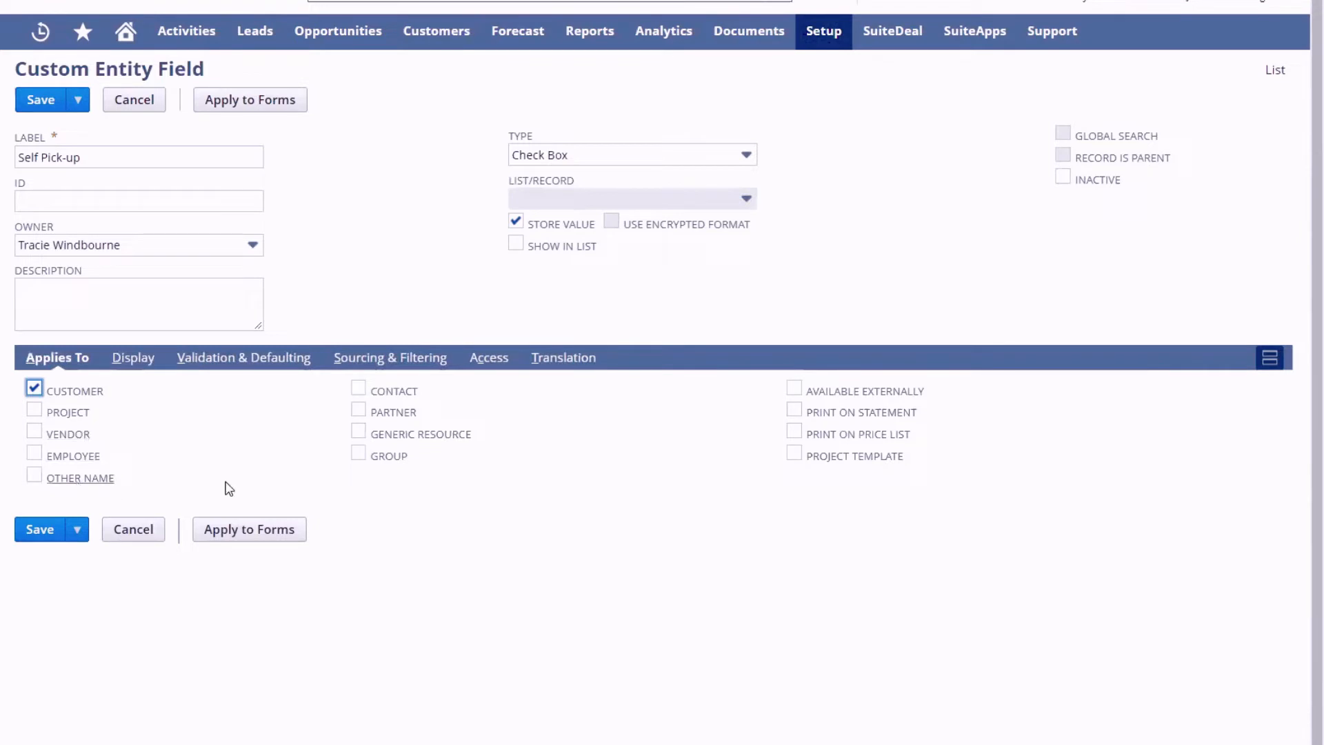
{"action": "left_click", "coordinate": [577, 512]}
Apply the Self Pick-up field to the customer forms and save the form selection.
{"action": "mouse_move", "coordinate": [72, 108]}
{"action": "left_click", "coordinate": [249, 99]}
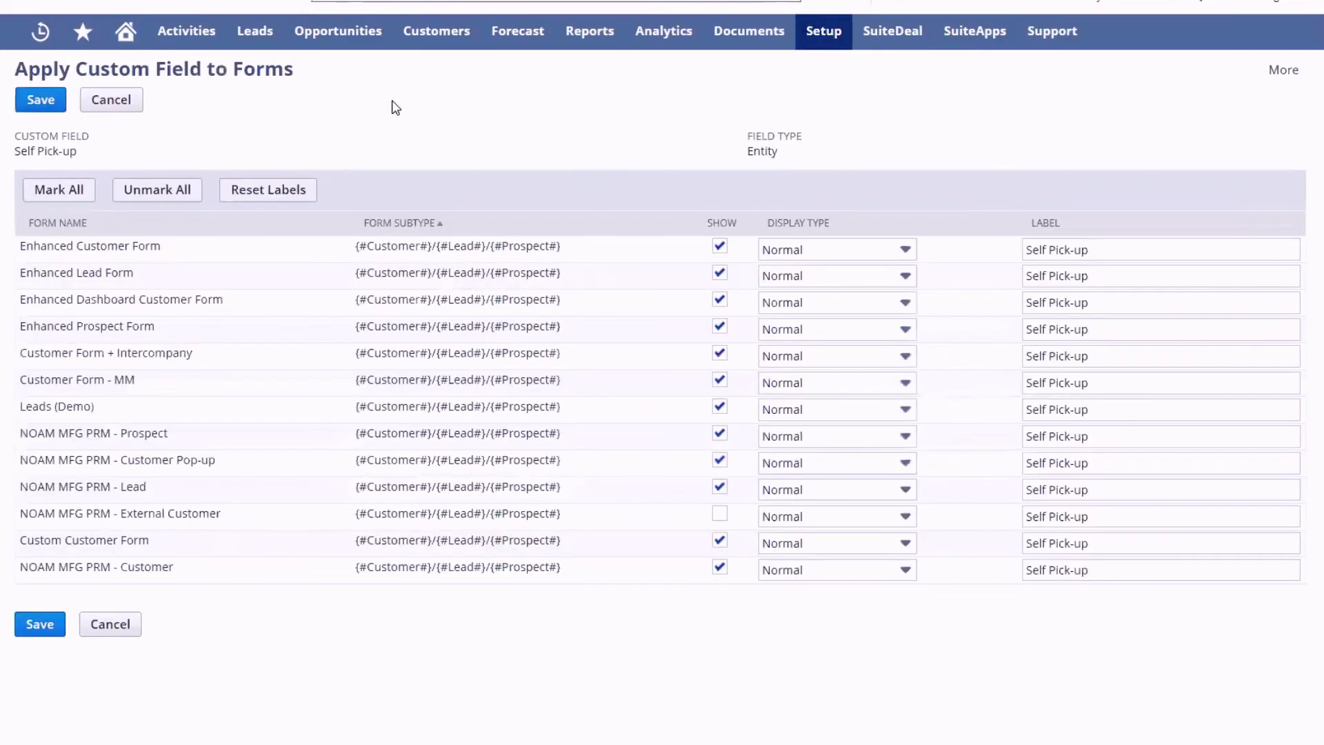
{"action": "left_click", "coordinate": [41, 99]}
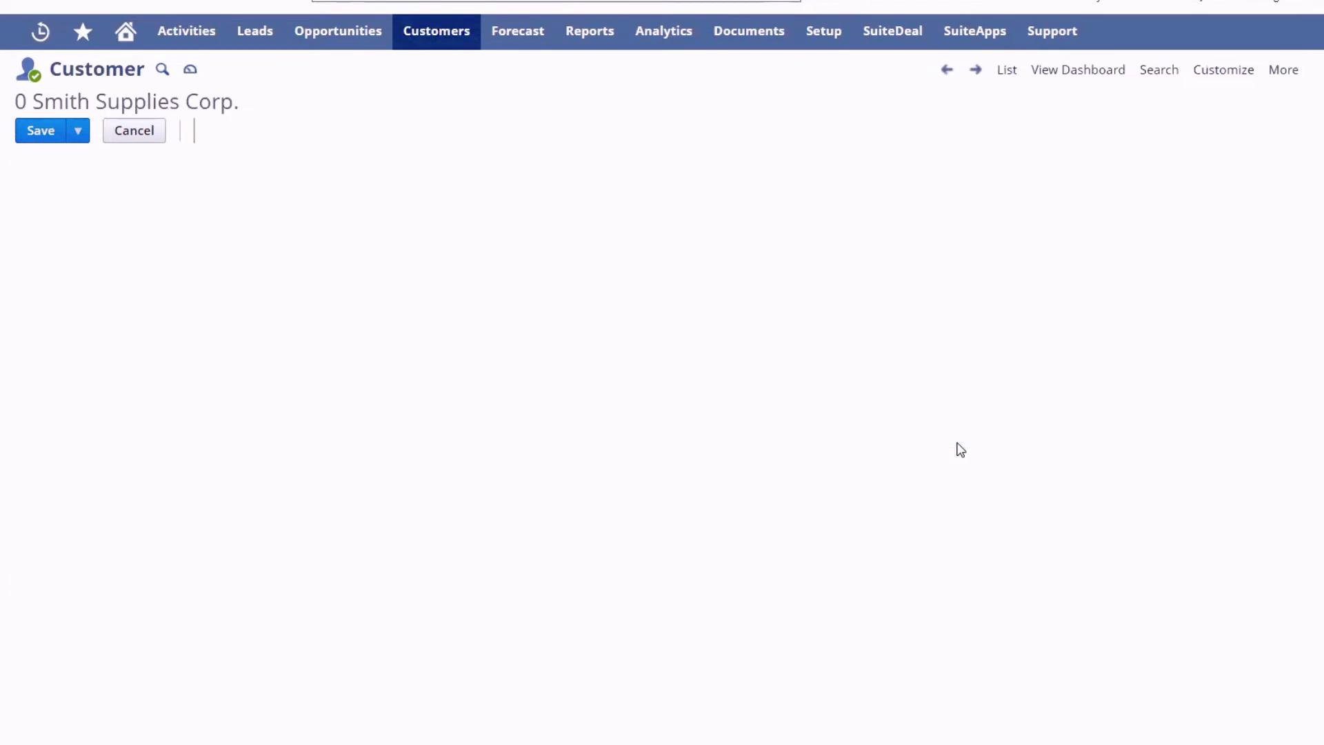
Test the Self Pick-up check box in the customer record's classification section by ticking and clearing it.
{"action": "scroll", "coordinate": [959, 441], "scroll_direction": "down", "scroll_amount": 3}
{"action": "scroll", "coordinate": [979, 503], "scroll_direction": "up", "scroll_amount": 3}
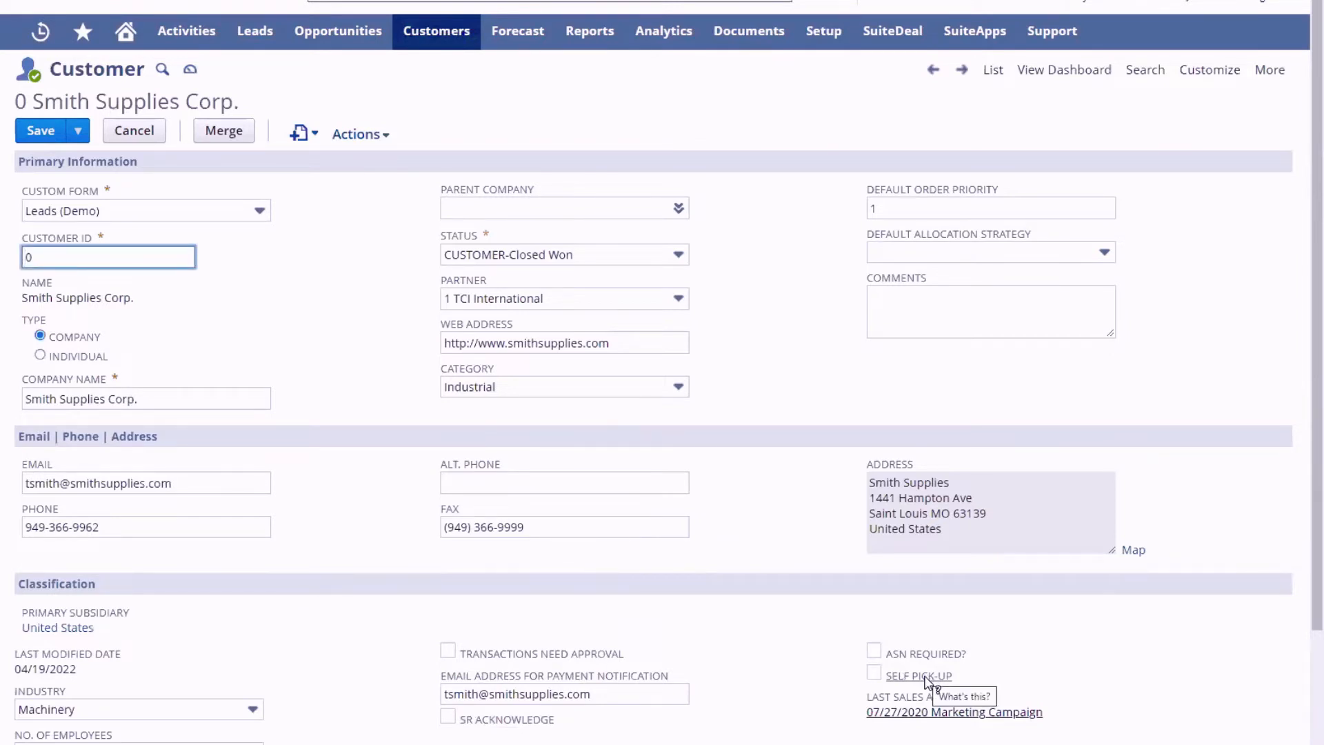
{"action": "left_click", "coordinate": [874, 673]}
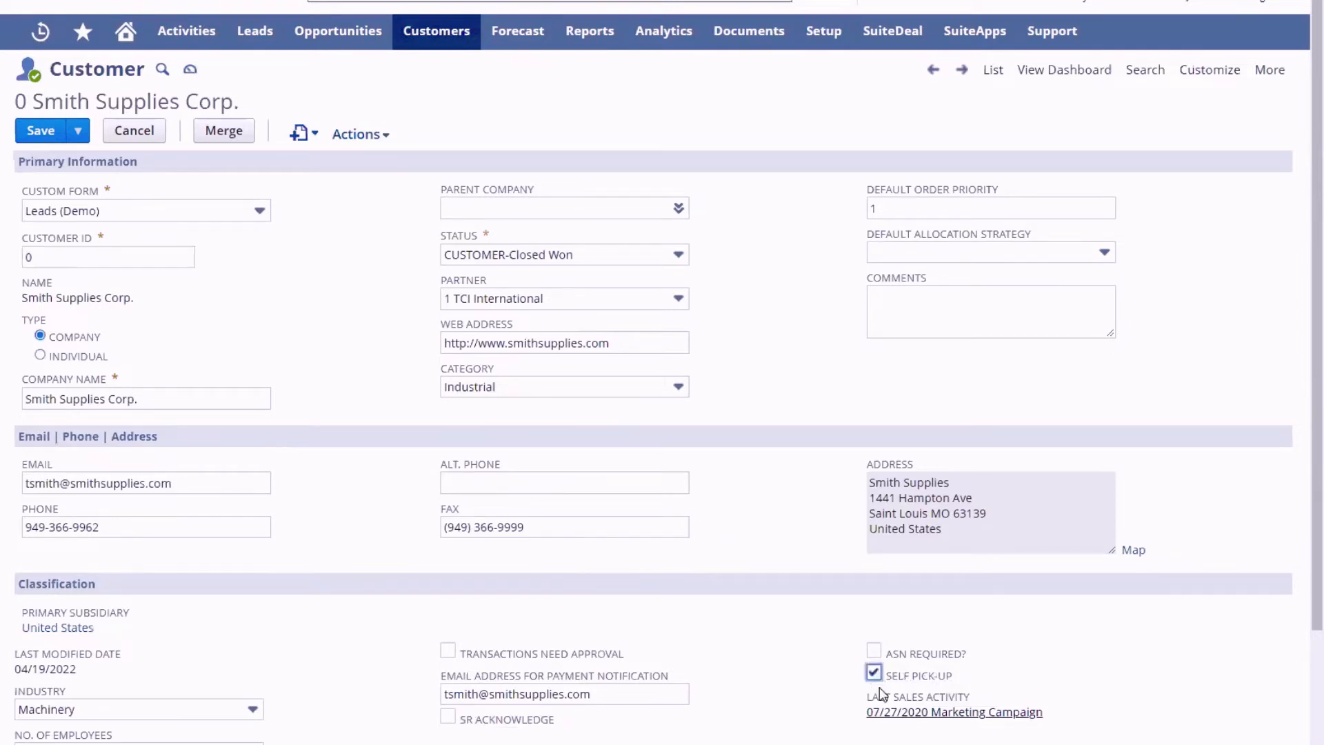
{"action": "left_click", "coordinate": [873, 673]}
Start another custom entity field labelled "Preferred Pick-up Day" with the type List/Record.
{"action": "mouse_move", "coordinate": [1200, 72]}
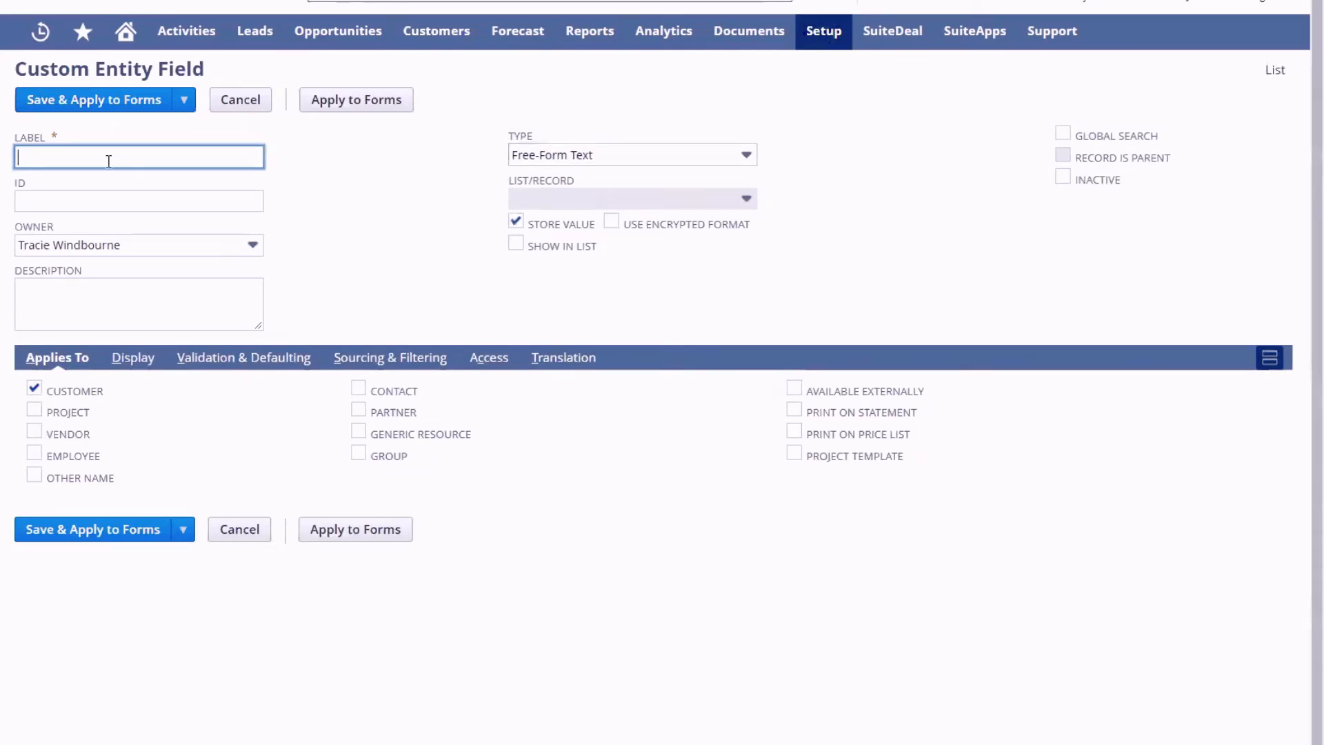
{"action": "type", "text": "Preferred Pick-up Day"}
{"action": "left_click", "coordinate": [311, 190]}
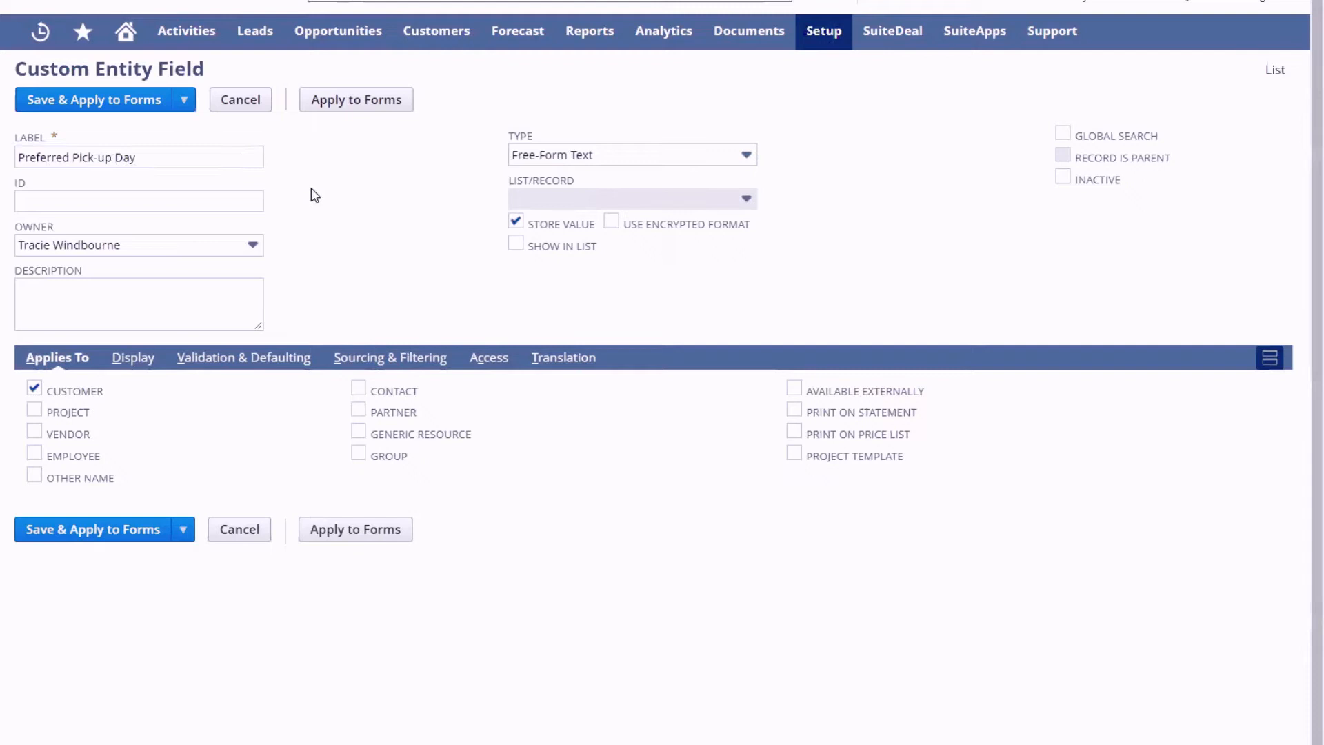
{"action": "left_click", "coordinate": [671, 154]}
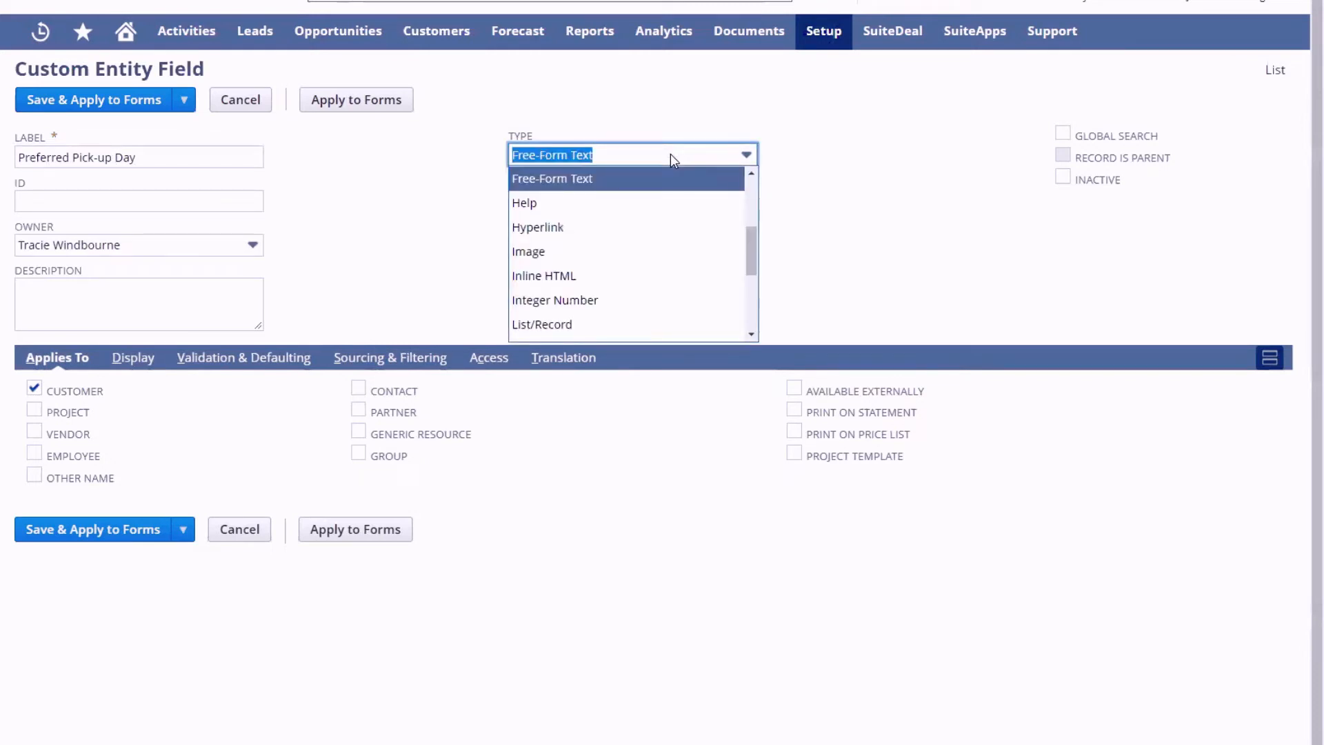
{"action": "scroll", "coordinate": [668, 216], "scroll_direction": "down", "scroll_amount": 3}
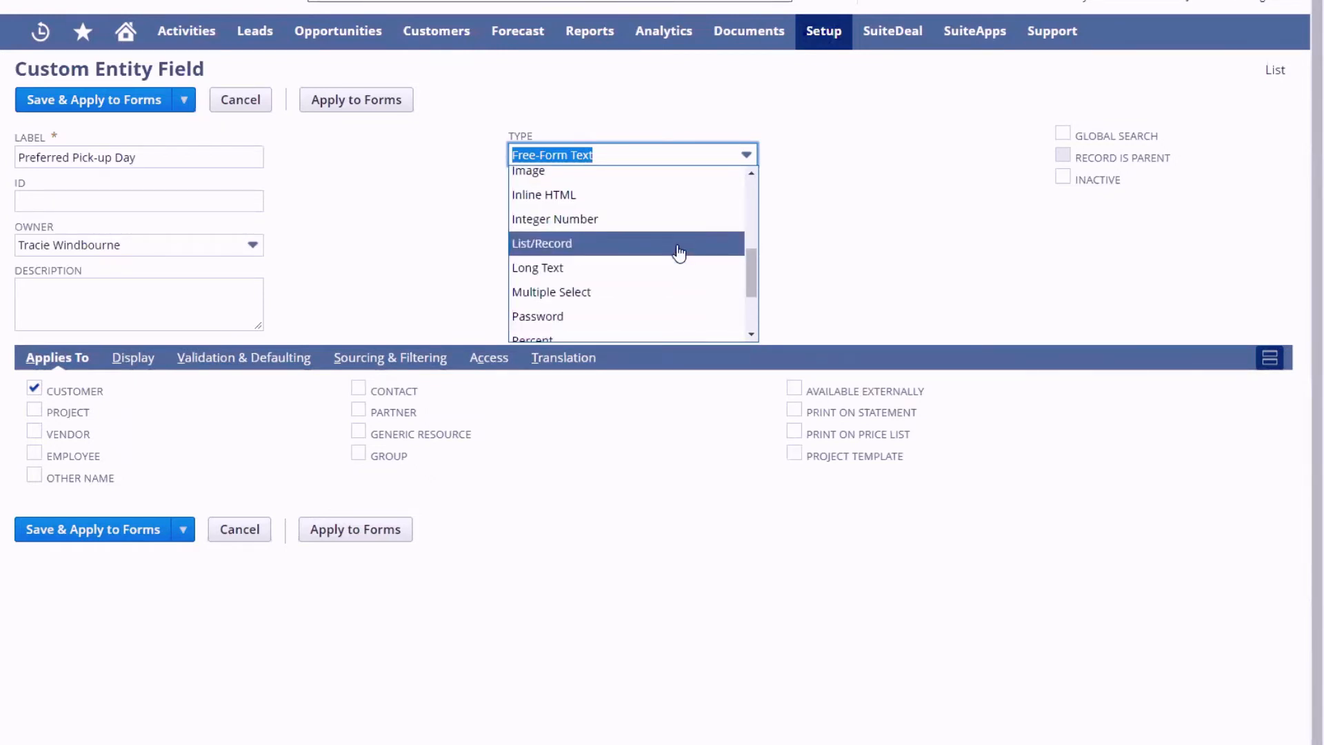
{"action": "left_click", "coordinate": [677, 247]}
Create a new custom list for the field and name it "Preferred Pick-up Day".
{"action": "left_click", "coordinate": [746, 199]}
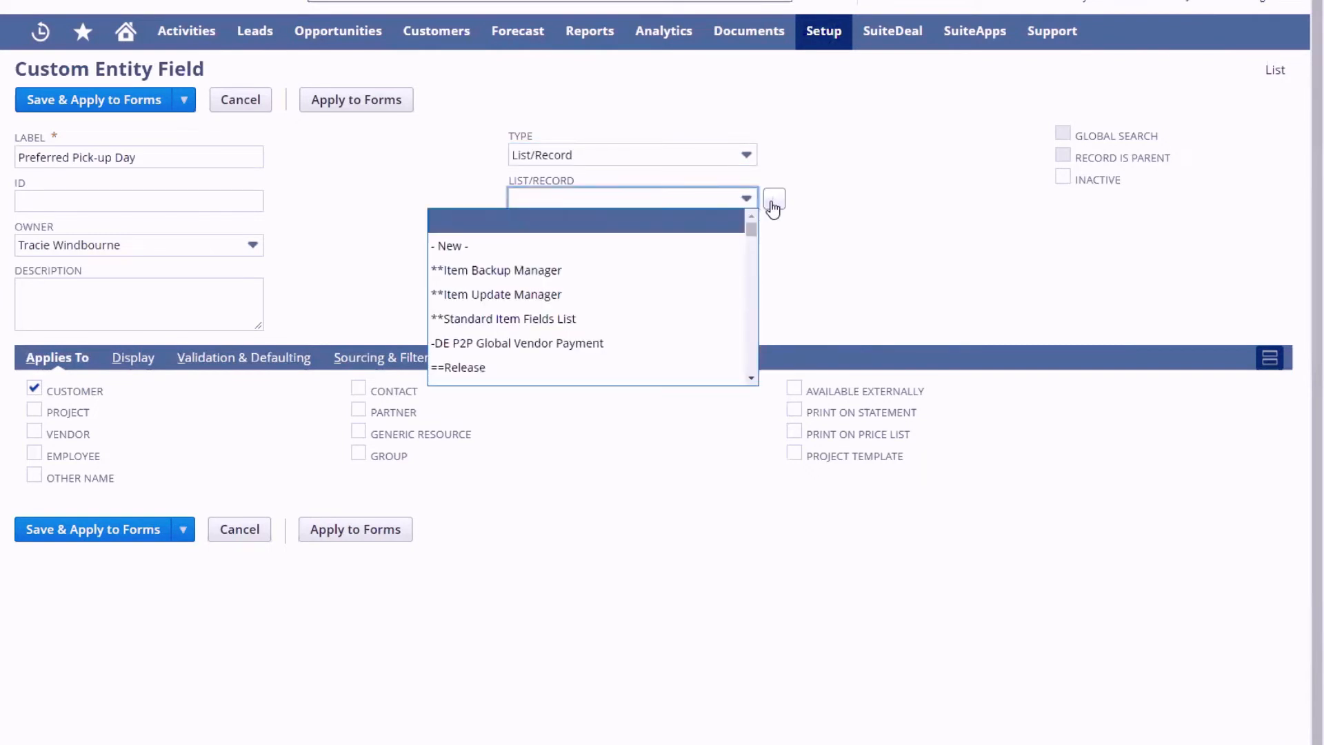
{"action": "left_click", "coordinate": [774, 200]}
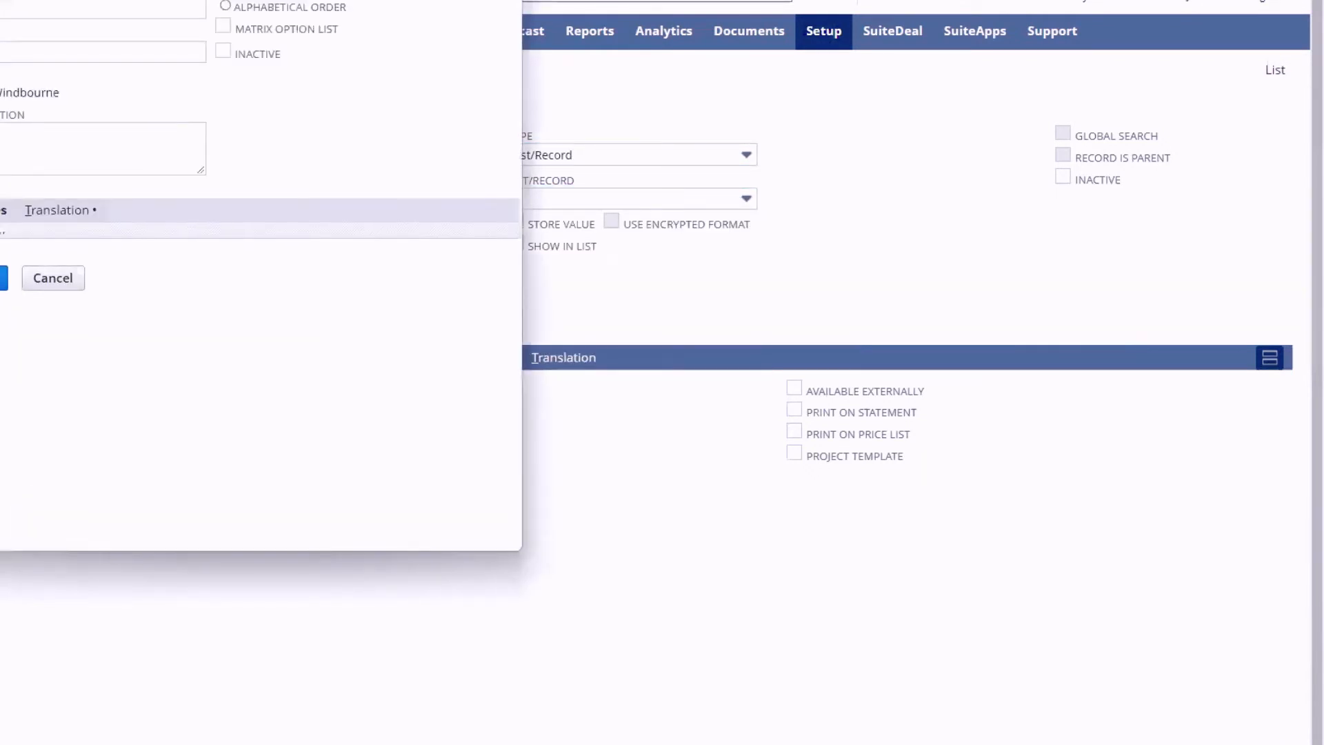
{"action": "type", "text": "Pr"}
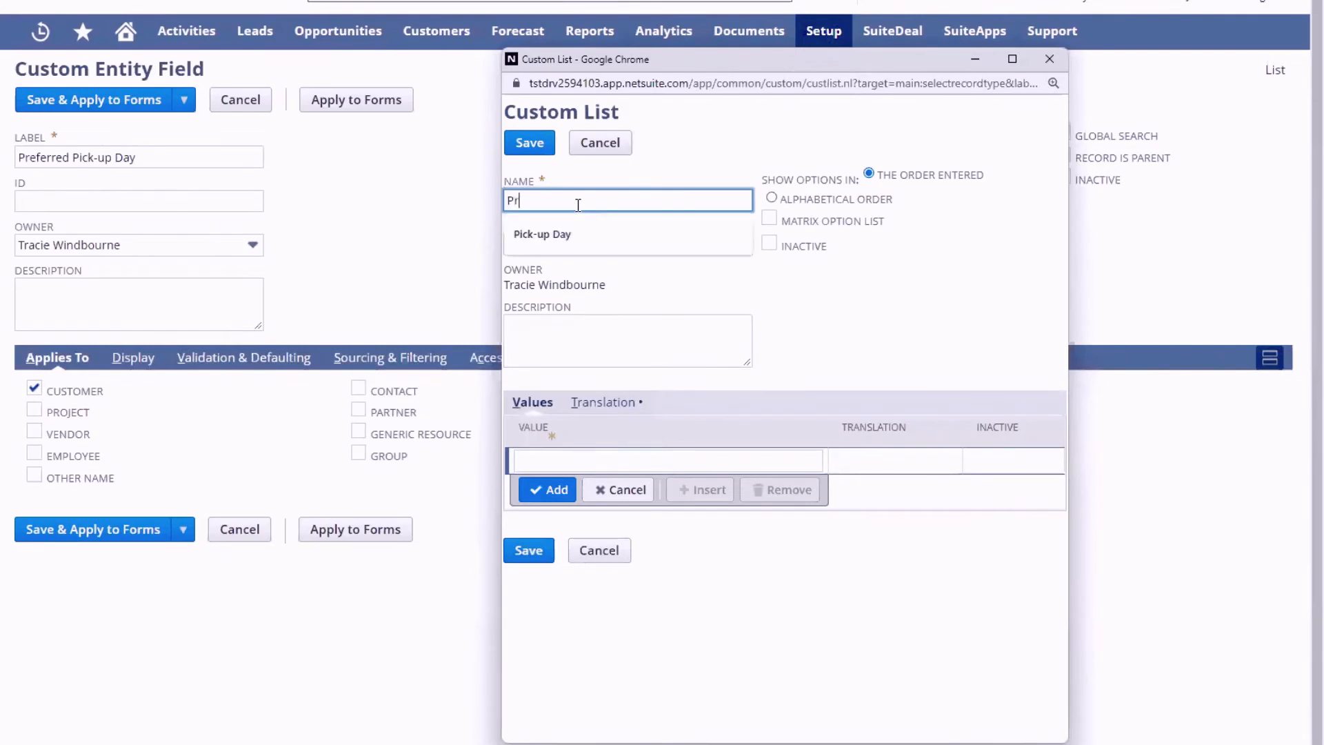
{"action": "type", "text": "eferred Pick-up Day"}
Add the values Monday, Tuesday and Wednesday to the custom list and save it.
{"action": "left_click", "coordinate": [531, 461]}
{"action": "type", "text": "Monday"}
{"action": "left_click", "coordinate": [552, 498]}
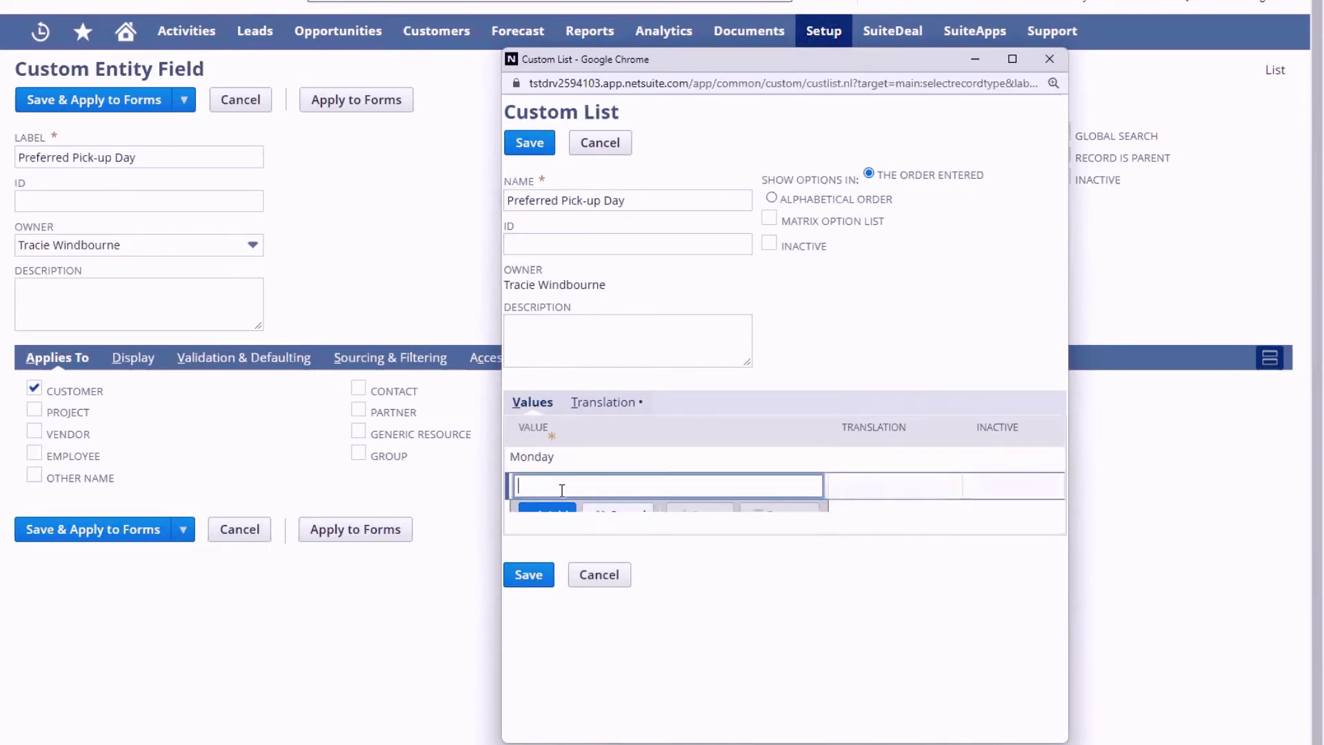
{"action": "type", "text": "Tuesday"}
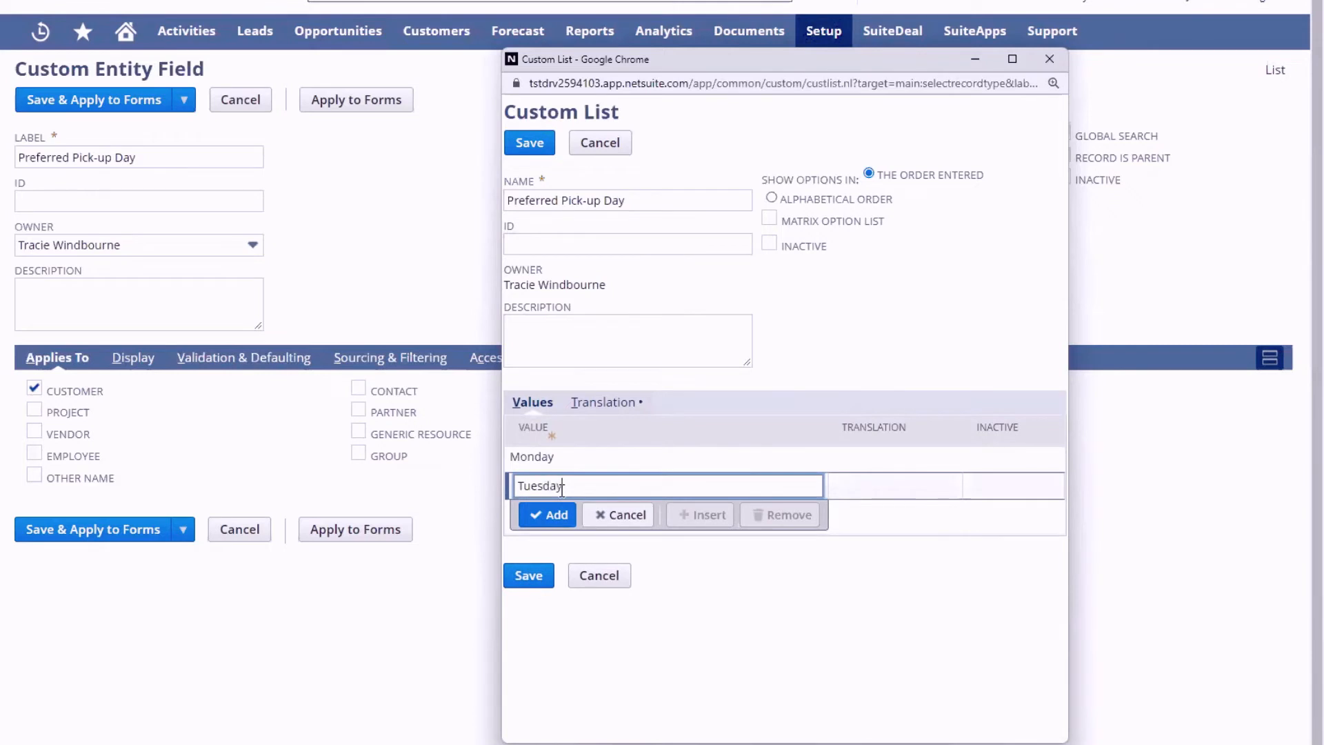
{"action": "left_click", "coordinate": [562, 517]}
{"action": "type", "text": "Wednesday"}
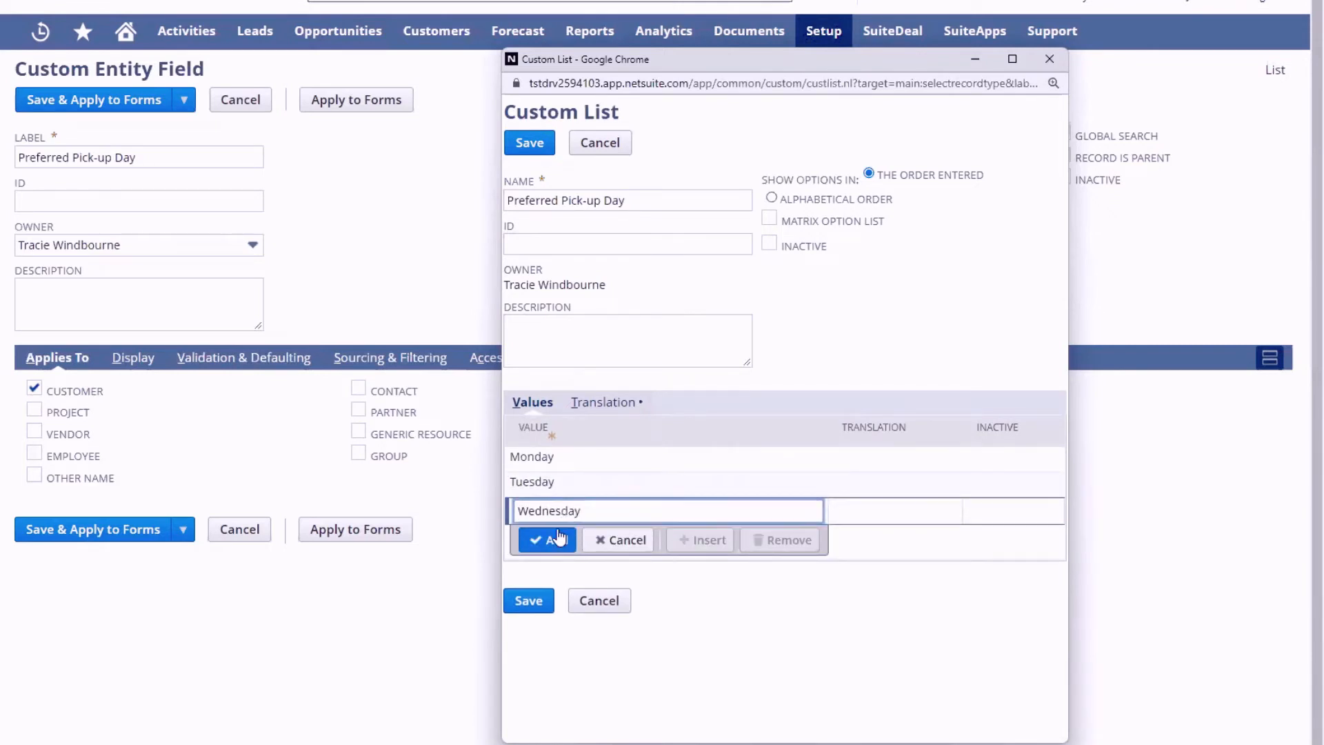
{"action": "left_click", "coordinate": [559, 538]}
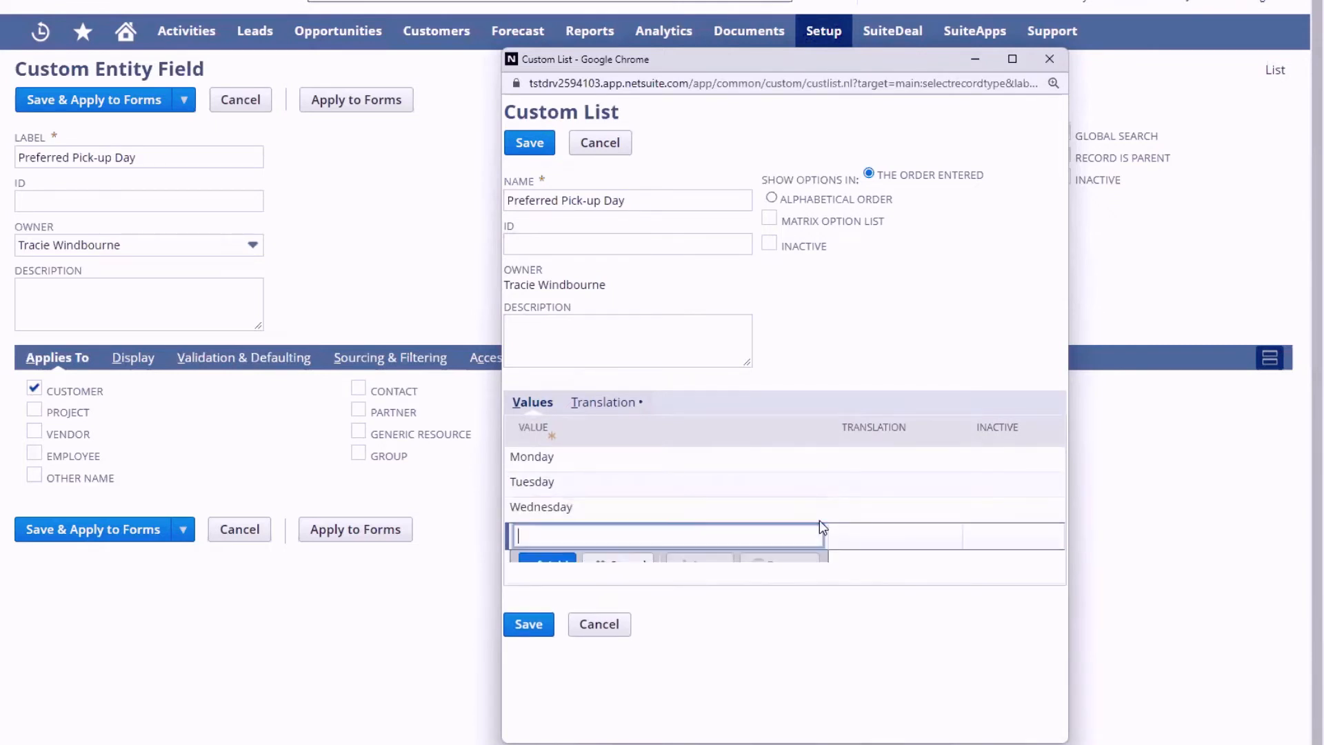
{"action": "left_click", "coordinate": [529, 146]}
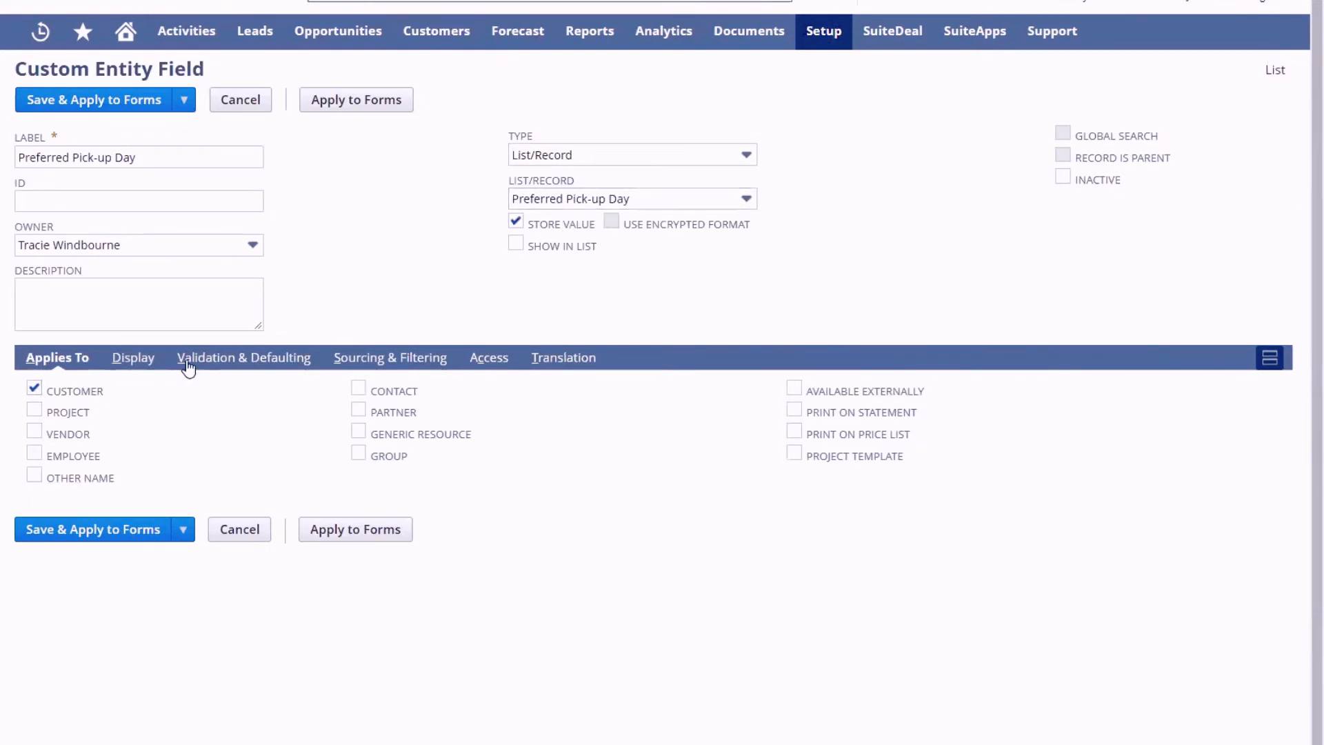
Assign the Preferred Pick-up Day field to the Main subtab.
{"action": "left_click", "coordinate": [145, 360]}
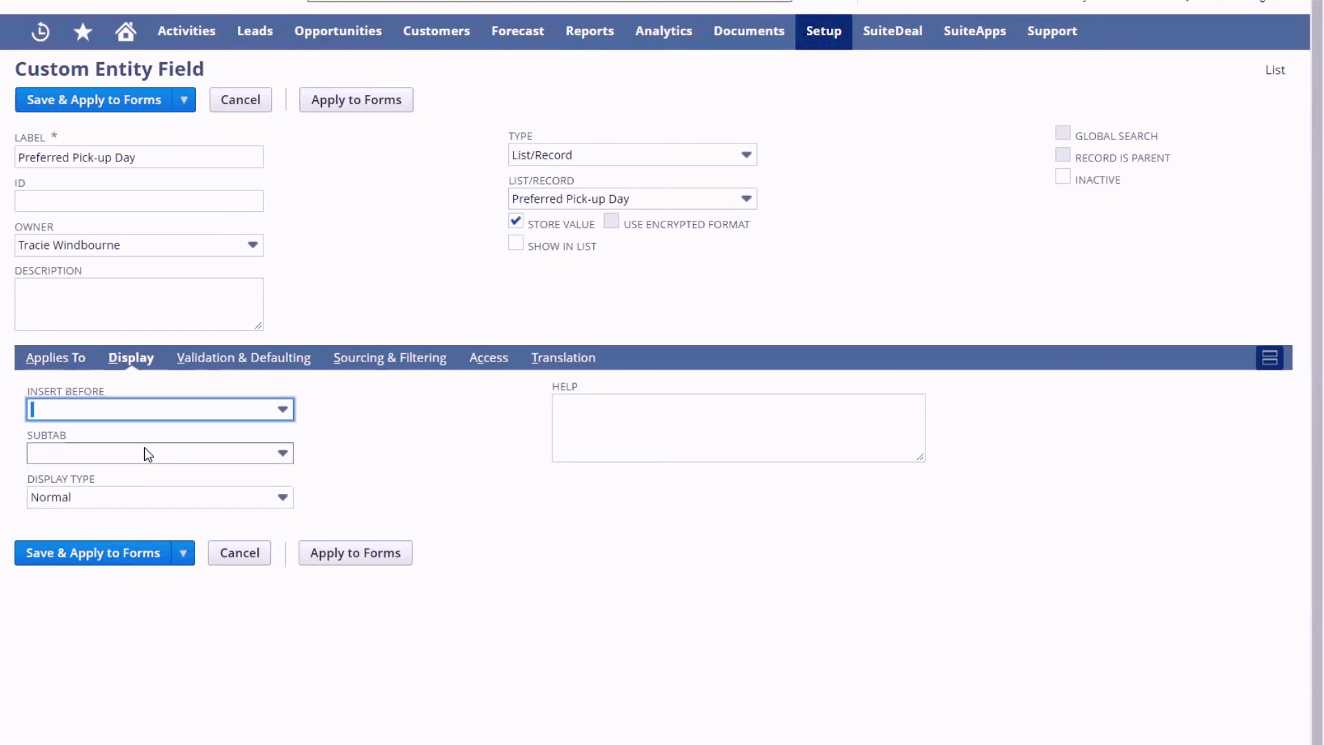
{"action": "left_click", "coordinate": [145, 452]}
{"action": "type", "text": "Main"}
{"action": "key", "text": "Tab"}
{"action": "left_click", "coordinate": [379, 442]}
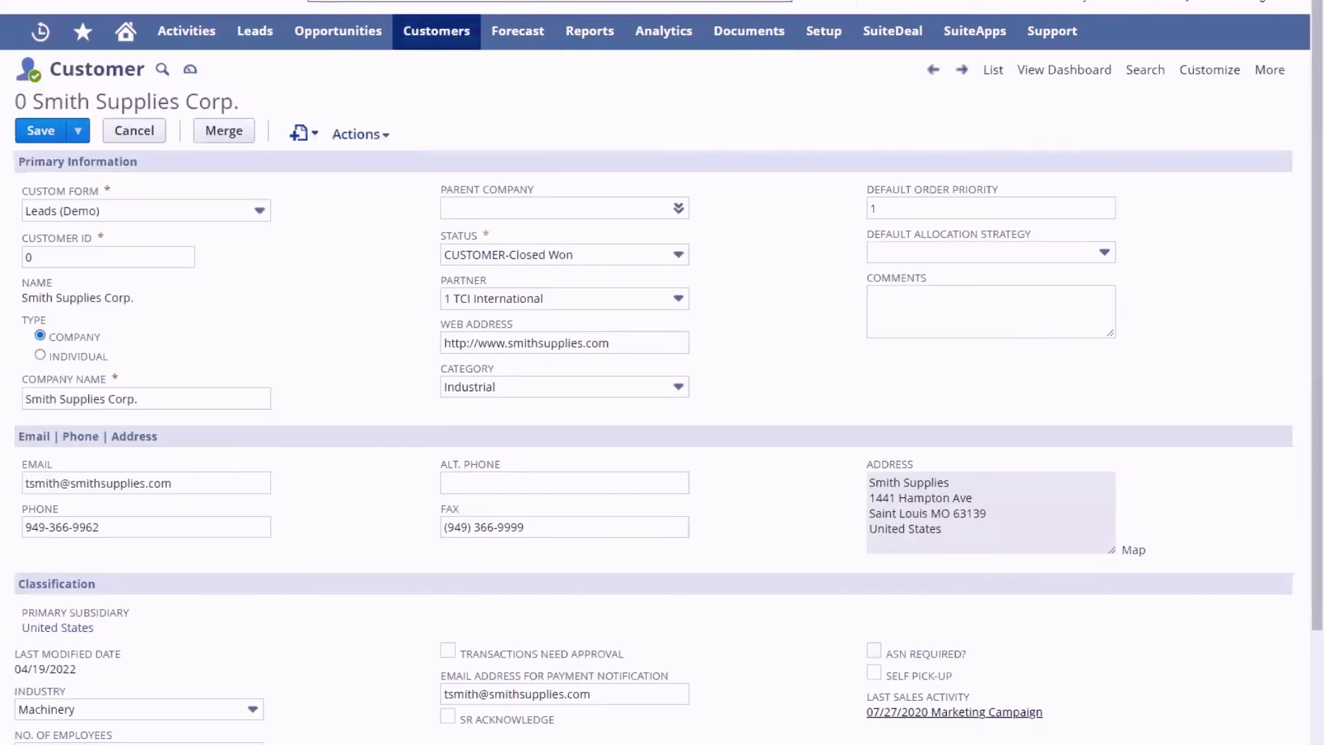
Reload the customer record, enable Self Pick-up and set Preferred Pick-up Day to Monday.
{"action": "key", "text": "F5"}
{"action": "left_click", "coordinate": [746, 38]}
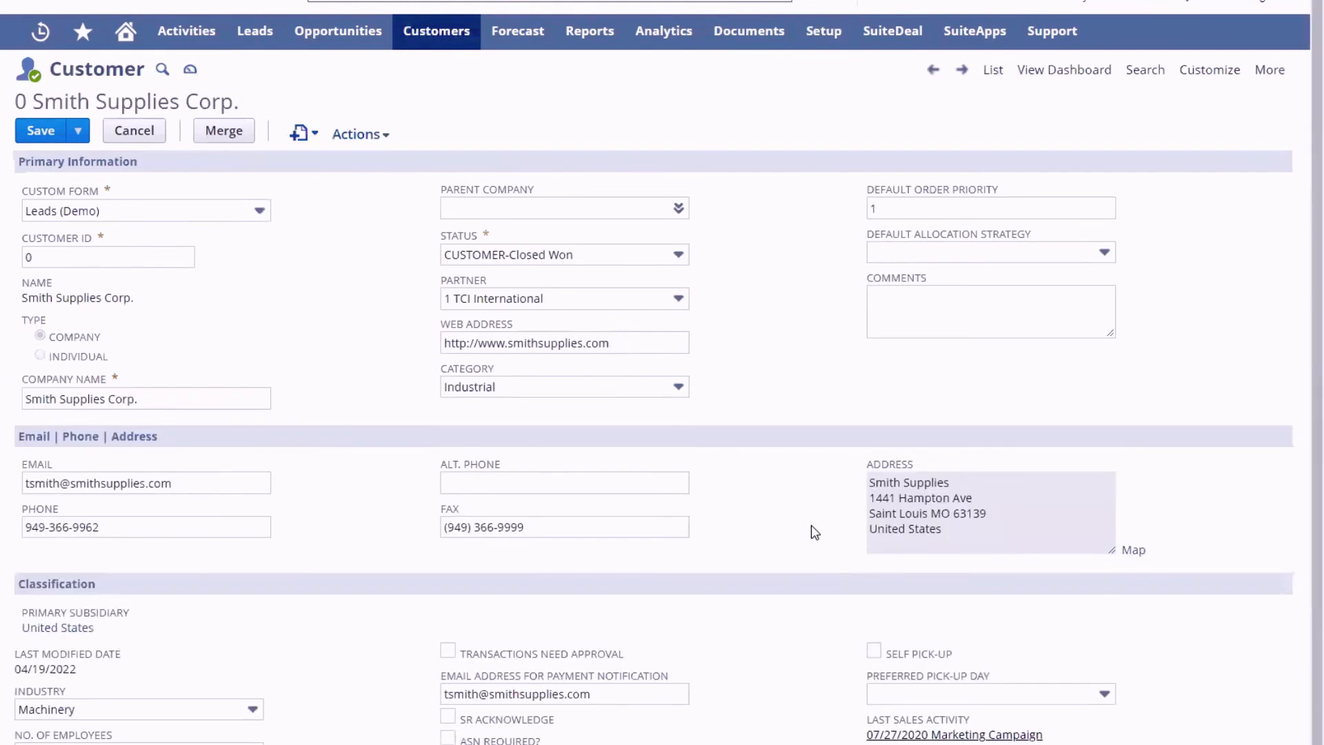
{"action": "scroll", "coordinate": [811, 523], "scroll_direction": "down", "scroll_amount": 1}
{"action": "scroll", "coordinate": [811, 522], "scroll_direction": "down", "scroll_amount": 1}
{"action": "left_click", "coordinate": [873, 490]}
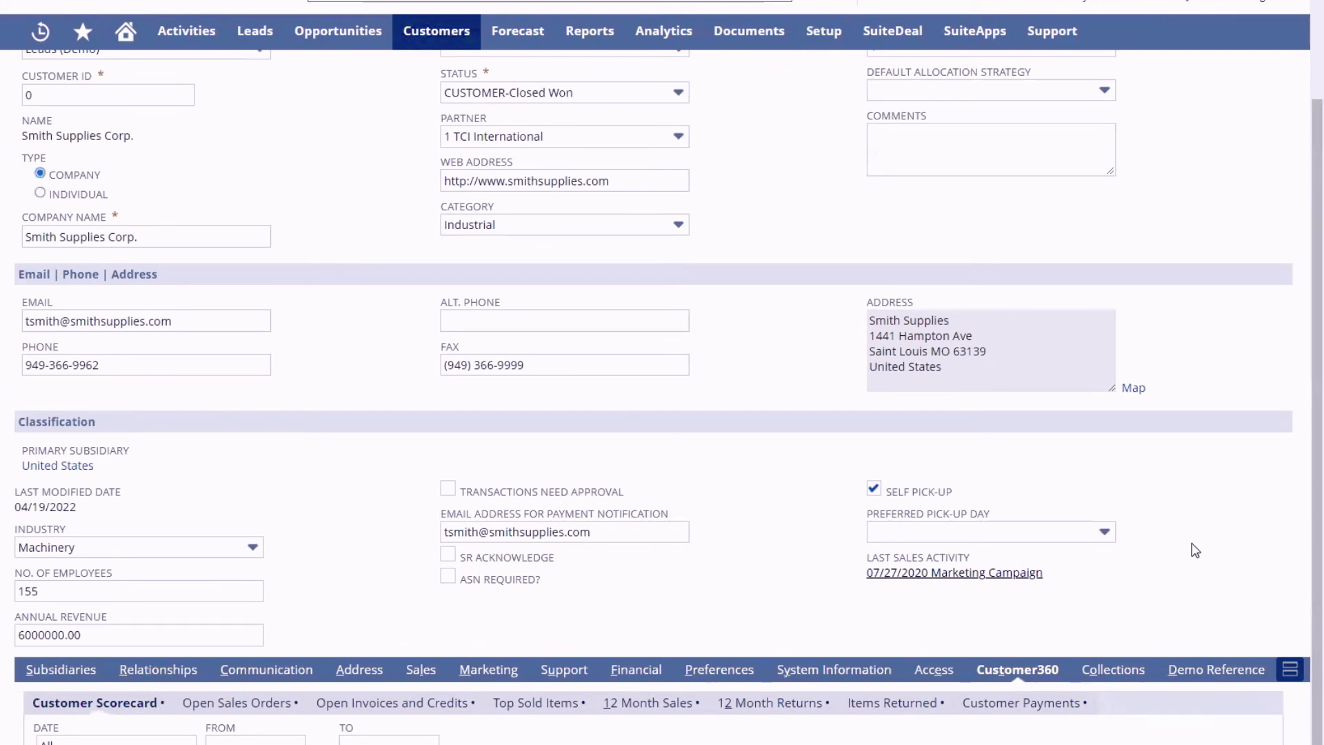
{"action": "left_click", "coordinate": [1100, 533]}
{"action": "left_click", "coordinate": [1062, 604]}
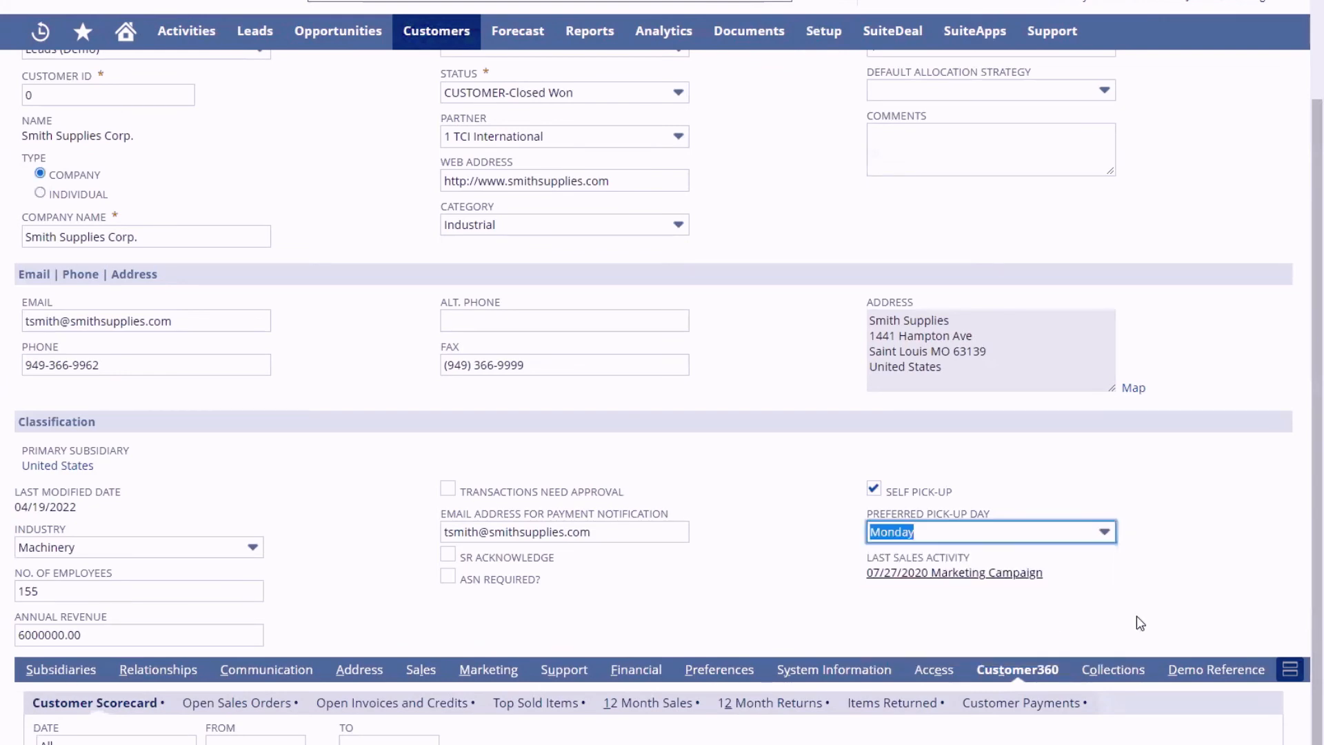
{"action": "scroll", "coordinate": [576, 569], "scroll_direction": "up", "scroll_amount": 3}
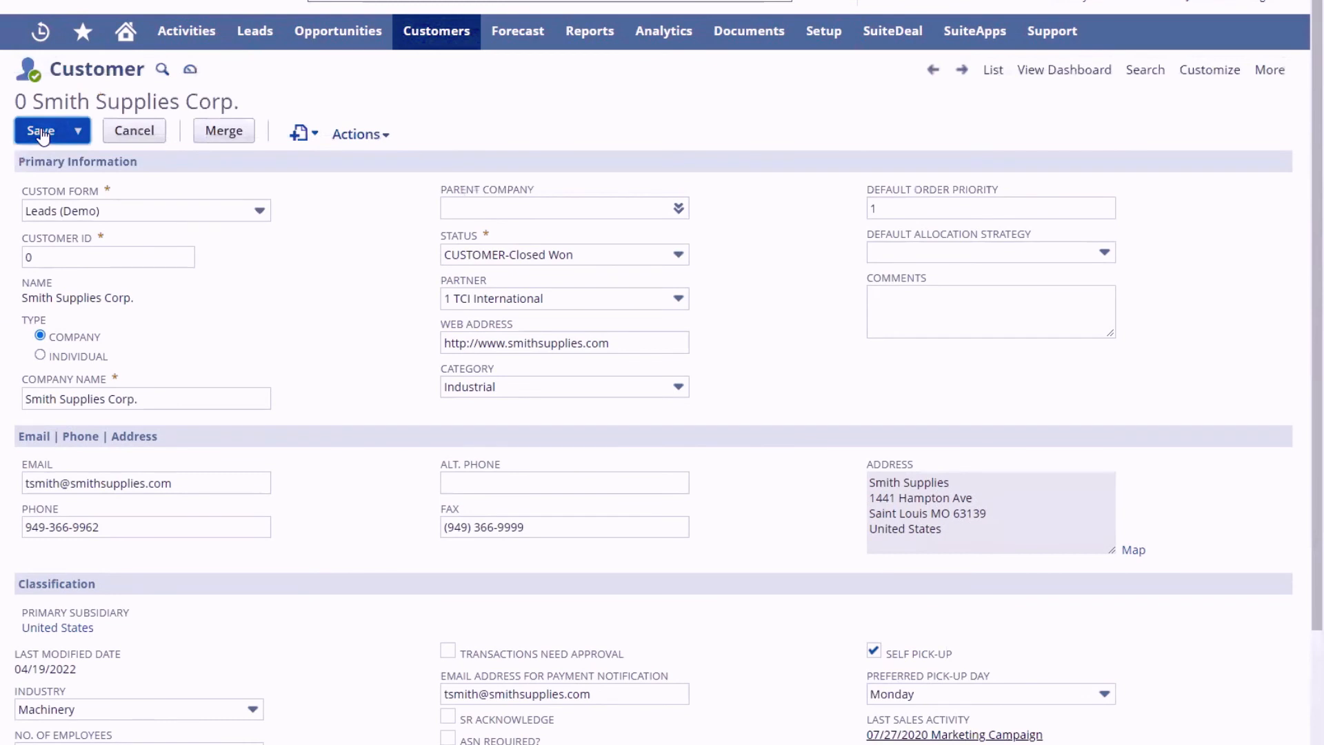